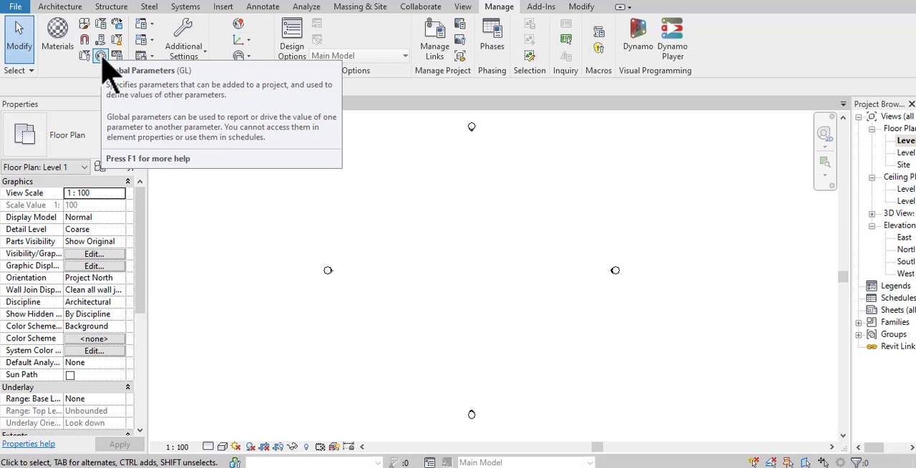
# - Create a rectangular Generic 150mm floor on Level 1 measuring about 8000 by 7000 mm, centred between the elevation markers
pyautogui.click(60, 8)
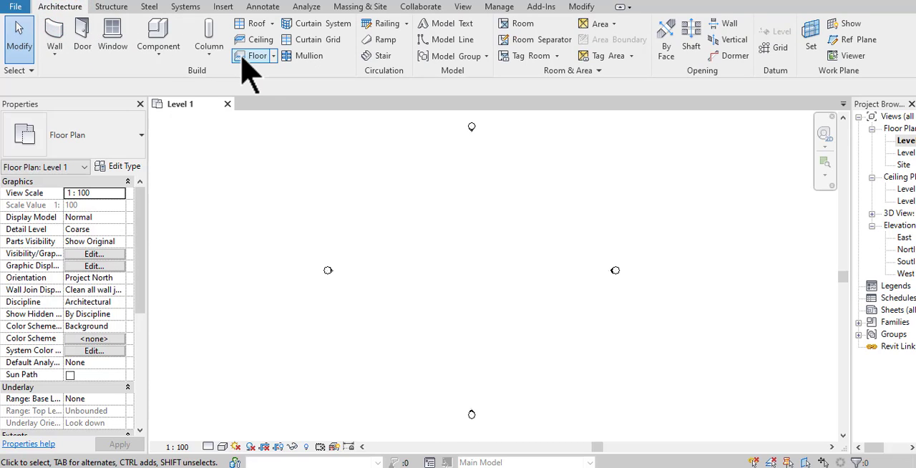
pyautogui.click(244, 56)
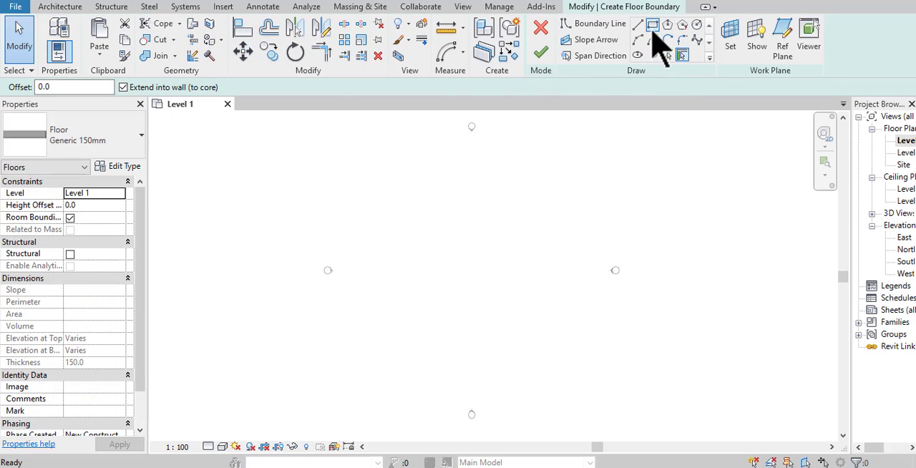
pyautogui.click(653, 24)
pyautogui.click(445, 245)
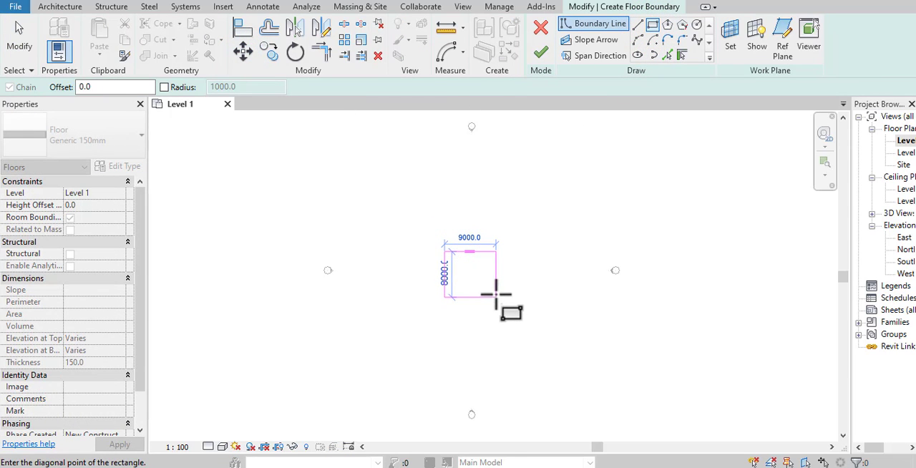
pyautogui.click(491, 291)
pyautogui.click(542, 53)
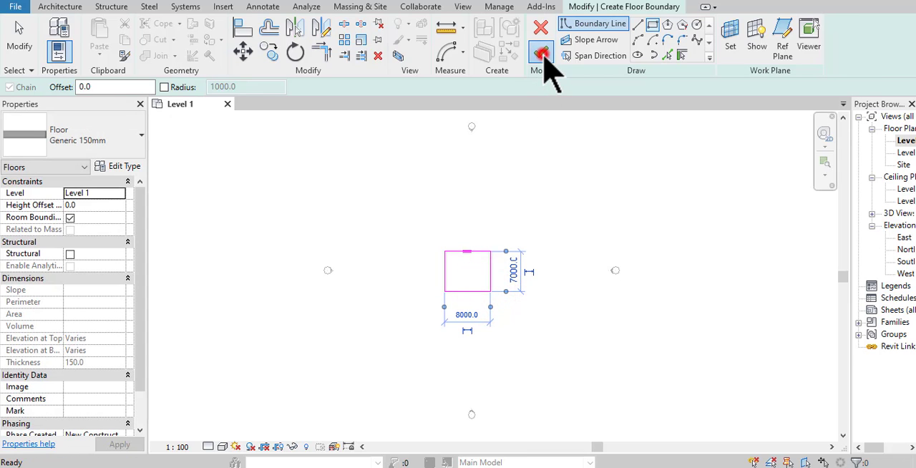
# - Draw two connected Generic - 200mm walls along the floor's west and north edges, with their height set up to Level 2
pyautogui.scroll(4, 473, 269)
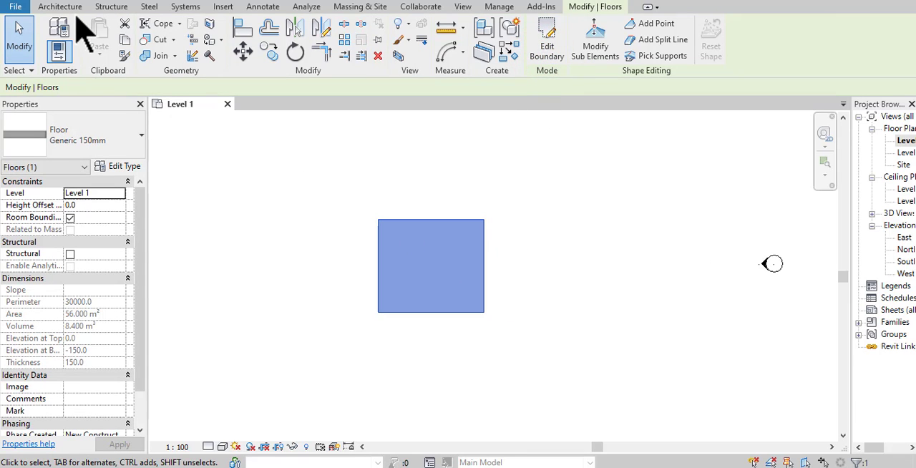
pyautogui.click(70, 9)
pyautogui.click(59, 29)
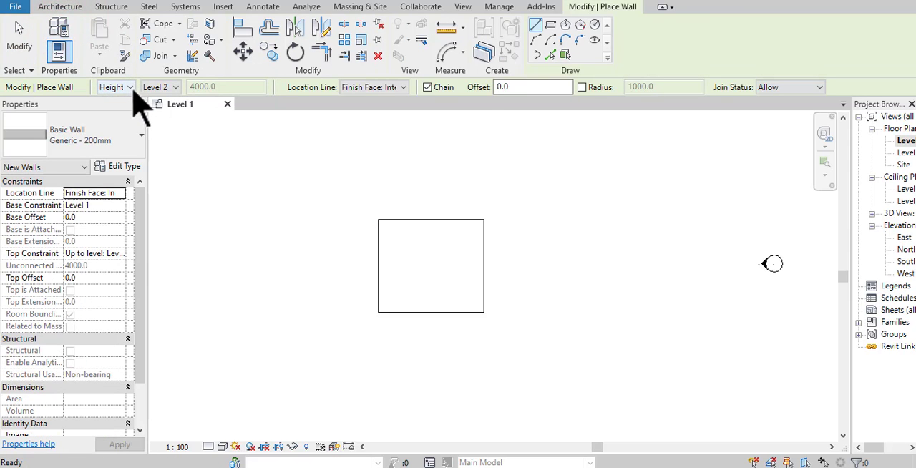
pyautogui.click(130, 88)
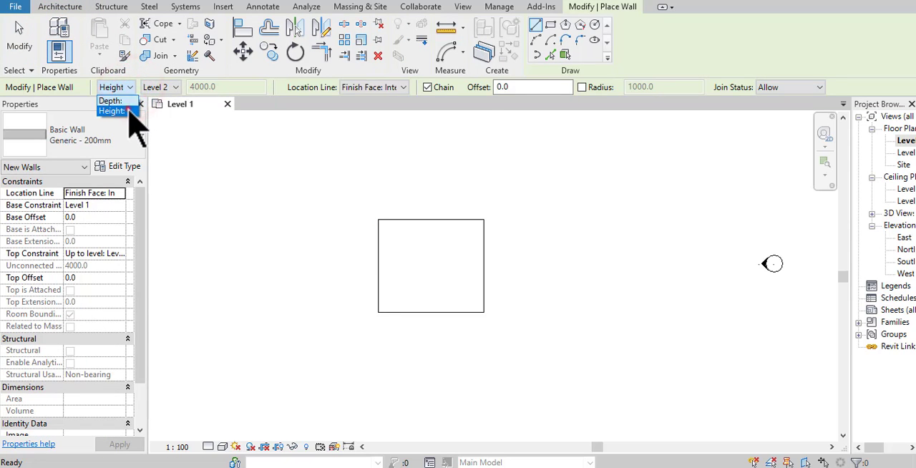
pyautogui.click(128, 111)
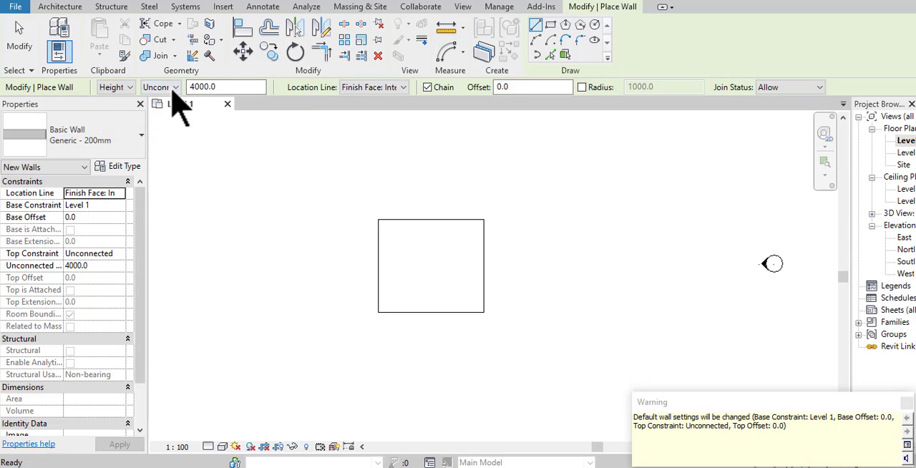
pyautogui.click(174, 88)
pyautogui.click(166, 111)
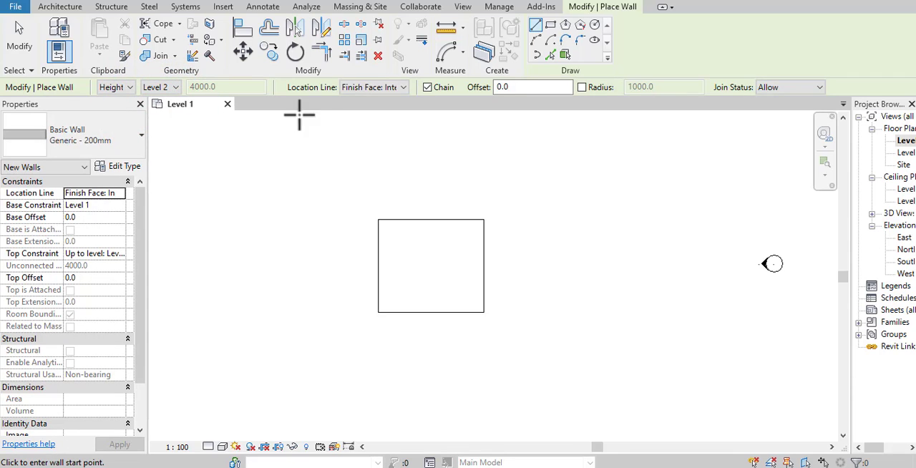
pyautogui.click(378, 312)
pyautogui.scroll(4, 376, 278)
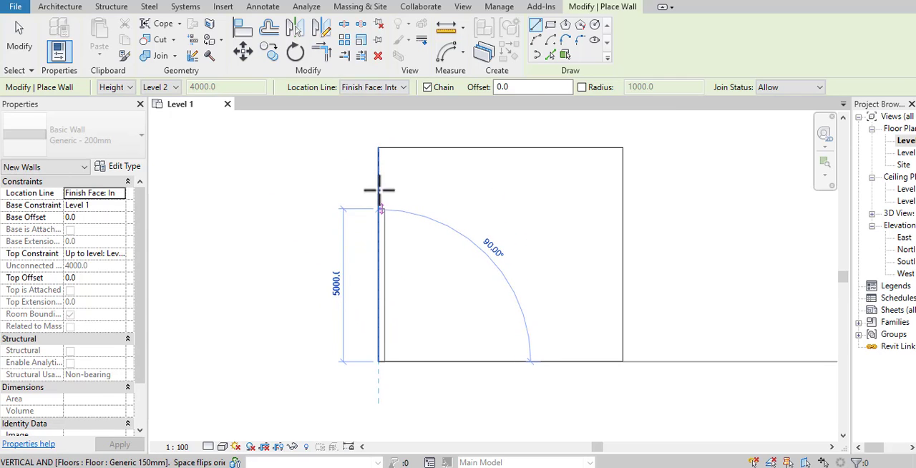
pyautogui.click(379, 148)
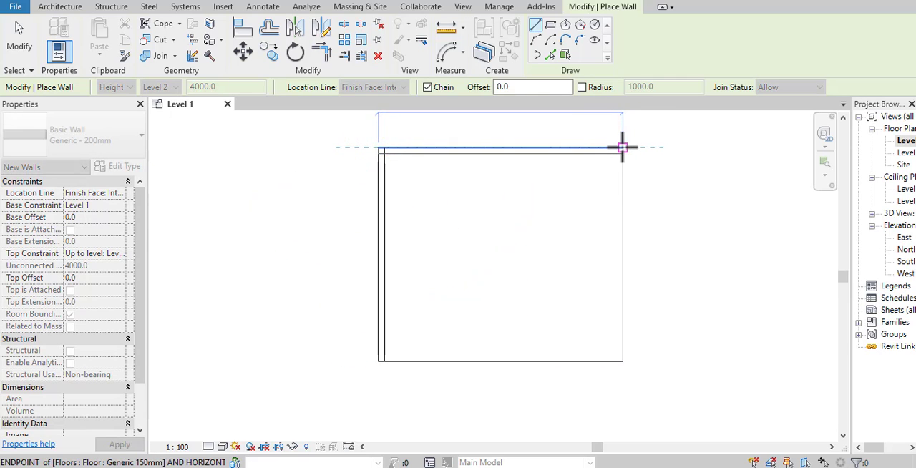
pyautogui.click(622, 148)
pyautogui.scroll(-3, 587, 215)
pyautogui.press('Escape')
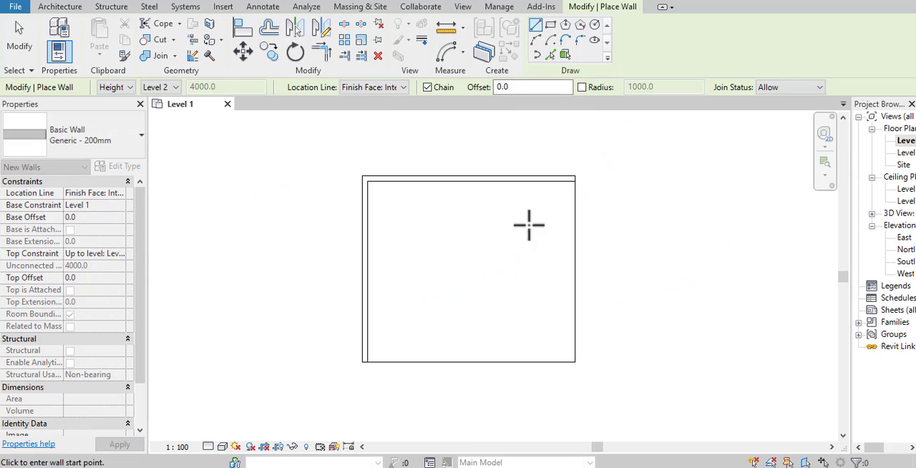
# - Place an M_Single-Flush 0915 x 2134mm door in the north wall, near its west end
pyautogui.click(68, 9)
pyautogui.click(84, 30)
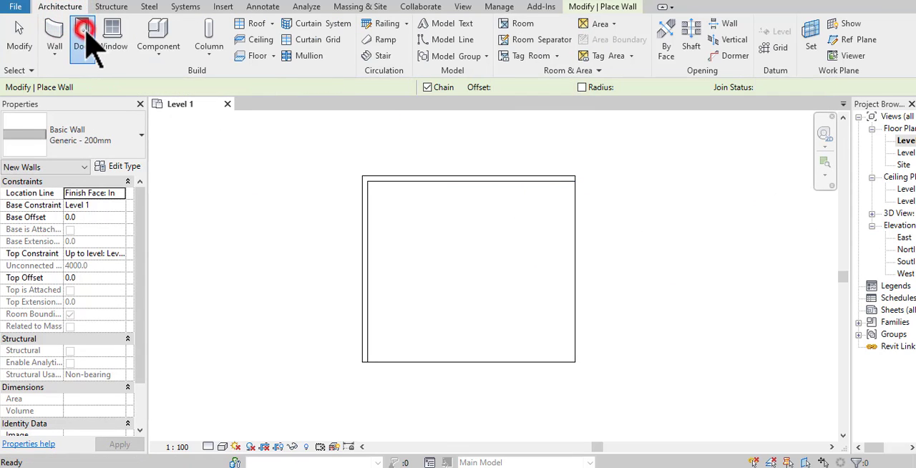
pyautogui.scroll(2, 433, 182)
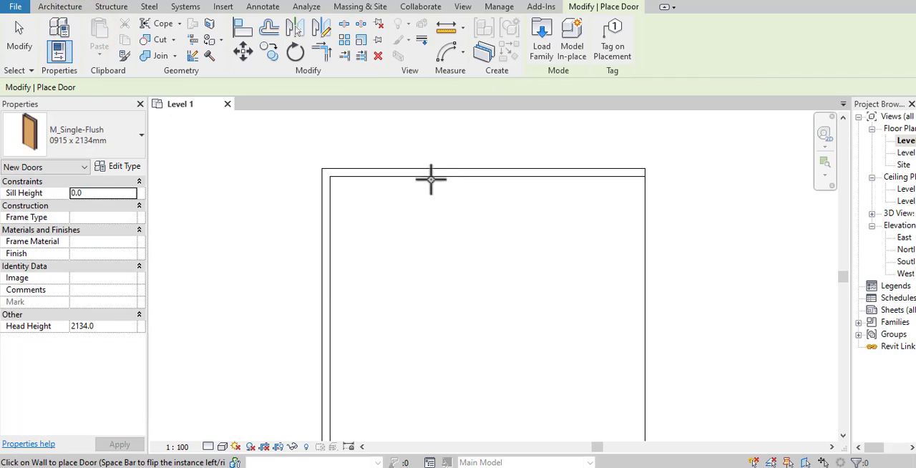
pyautogui.click(376, 177)
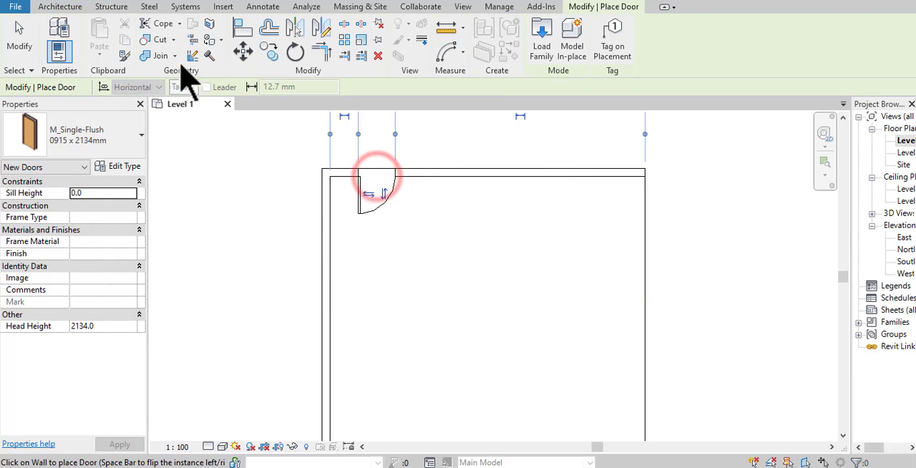
# - Place two M_Fixed 0406 x 0610mm windows in the north wall beside the door, the first about 600 mm from it
pyautogui.click(71, 8)
pyautogui.click(115, 27)
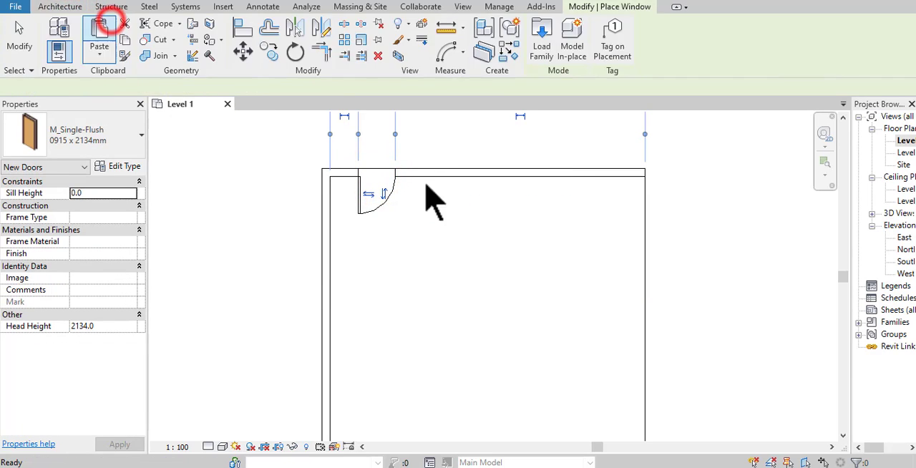
pyautogui.scroll(2, 429, 175)
pyautogui.click(429, 172)
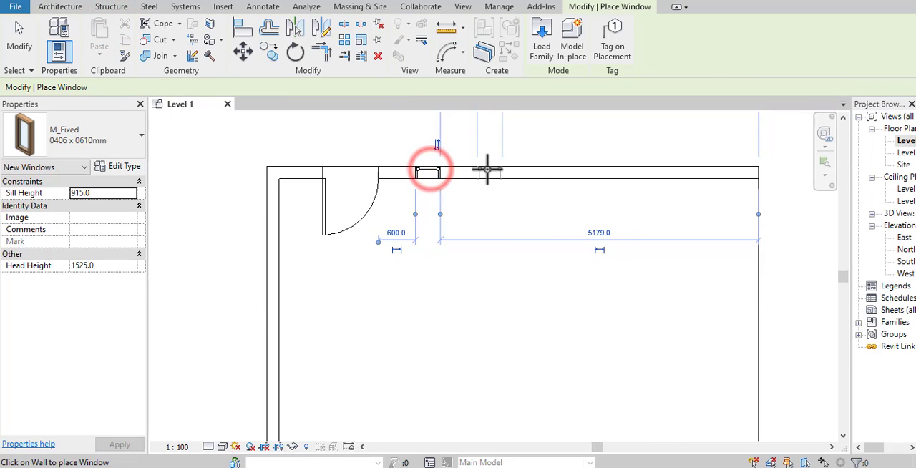
# - Open the default 3D view and orient it to face the door and windows from inside the room
pyautogui.click(250, 1)
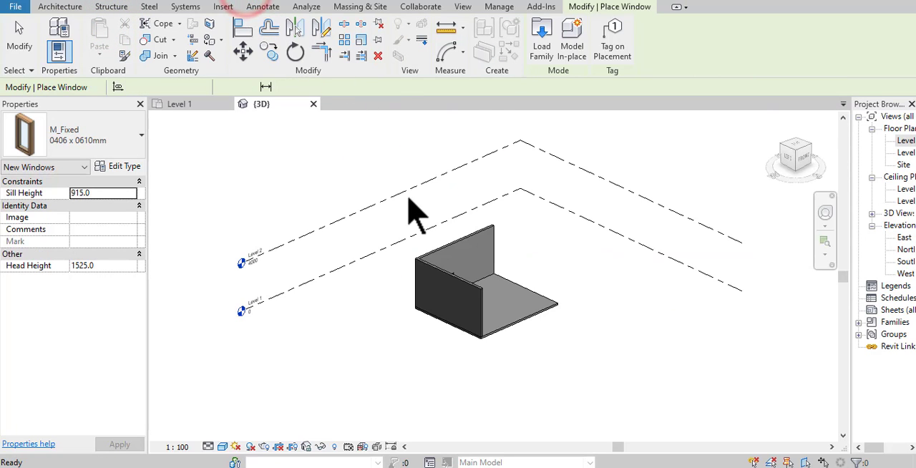
pyautogui.keyDown('shift'); pyautogui.moveTo(563, 299); pyautogui.dragTo(457, 251, button='middle'); pyautogui.keyUp('shift')
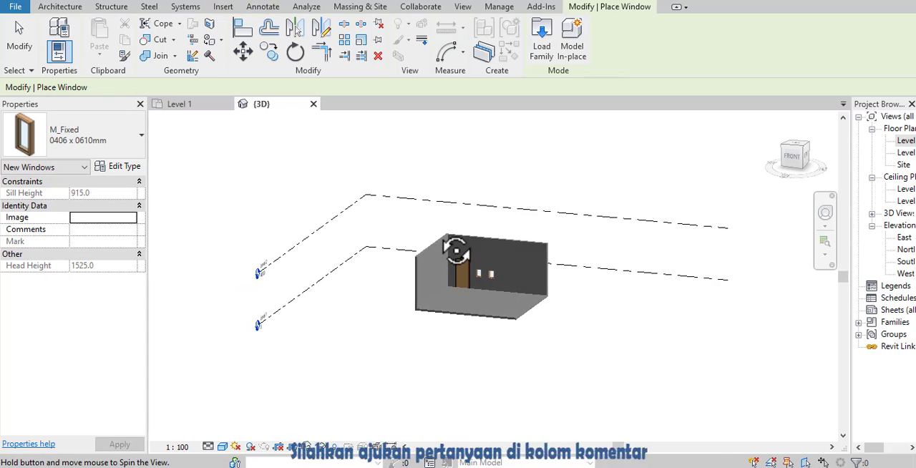
pyautogui.scroll(5, 659, 288)
pyautogui.press('Escape')
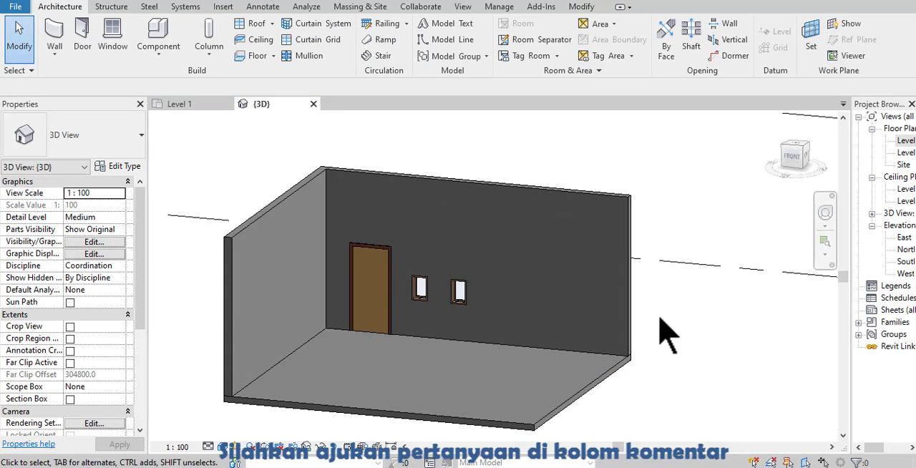
pyautogui.scroll(3, 345, 328)
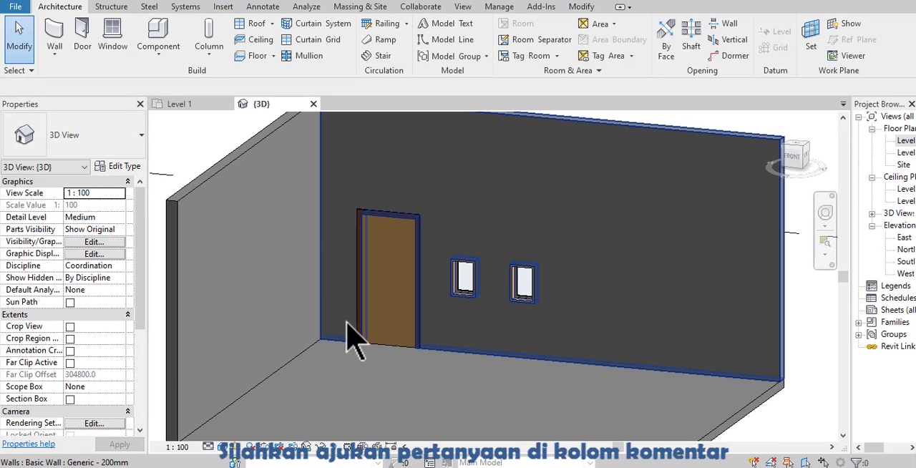
# - Select the window nearest the door and review its type properties without changing them
pyautogui.click(459, 293)
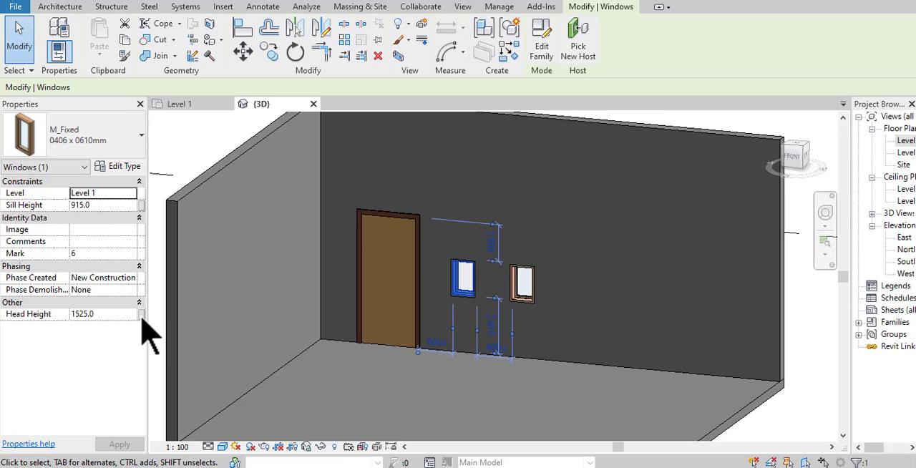
pyautogui.click(128, 168)
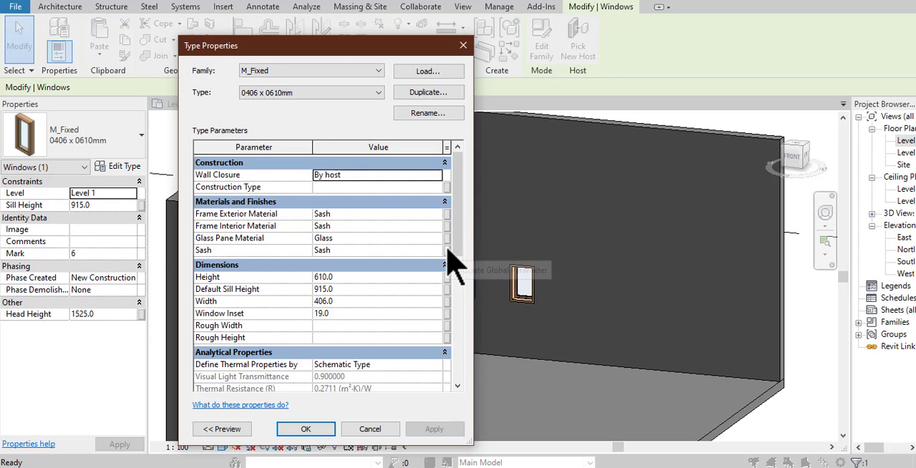
pyautogui.click(463, 45)
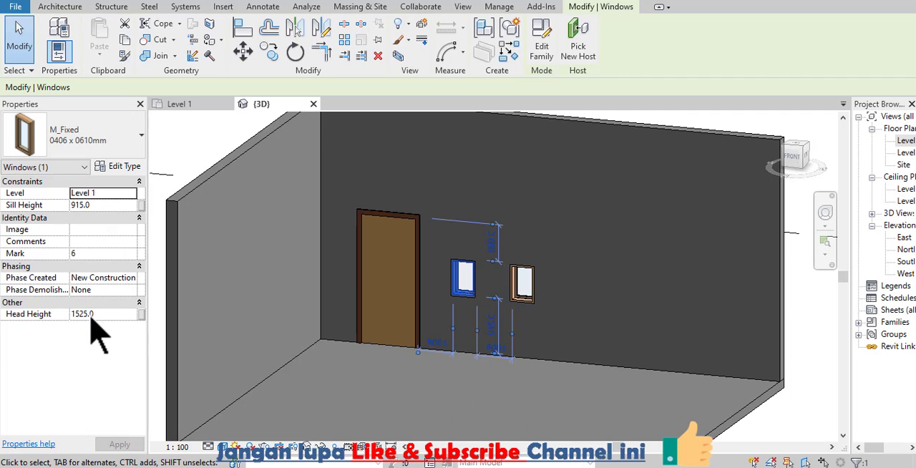
# - Associate the selected window's Head Height with a new global parameter named Ambang Atas Jendela, grouped under Dimensions
pyautogui.scroll(4, 459, 264)
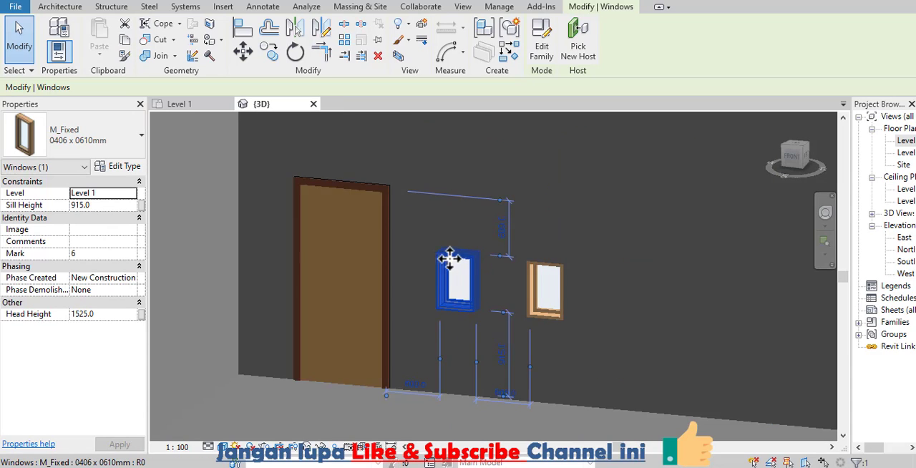
pyautogui.scroll(-3, 444, 286)
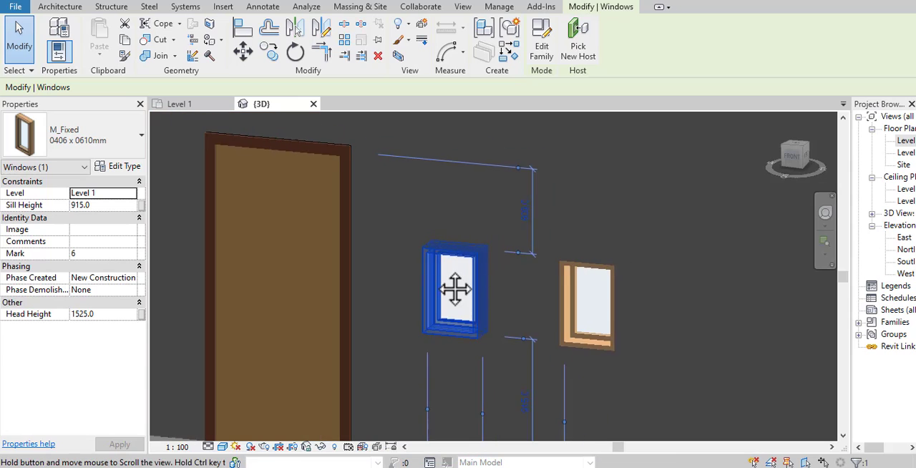
pyautogui.scroll(-2, 433, 286)
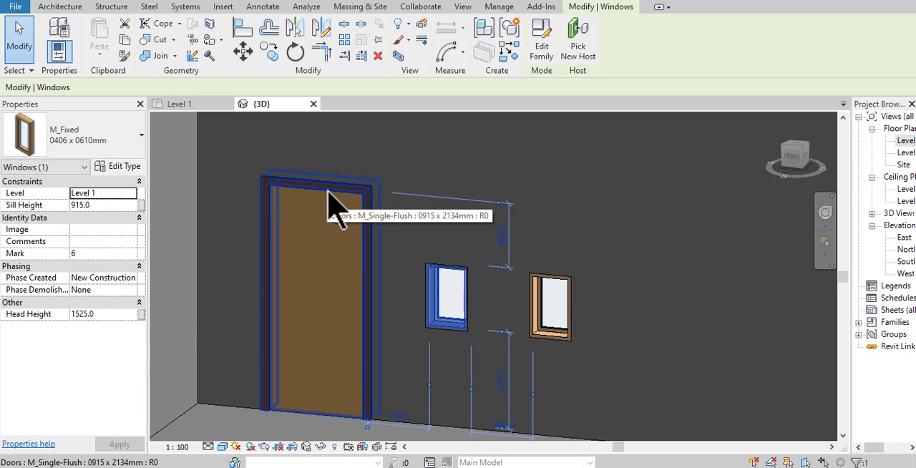
pyautogui.click(141, 315)
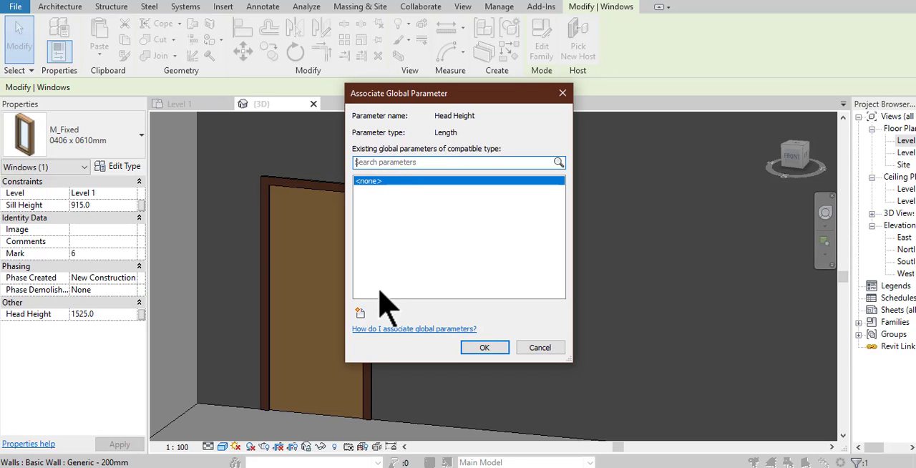
pyautogui.click(359, 313)
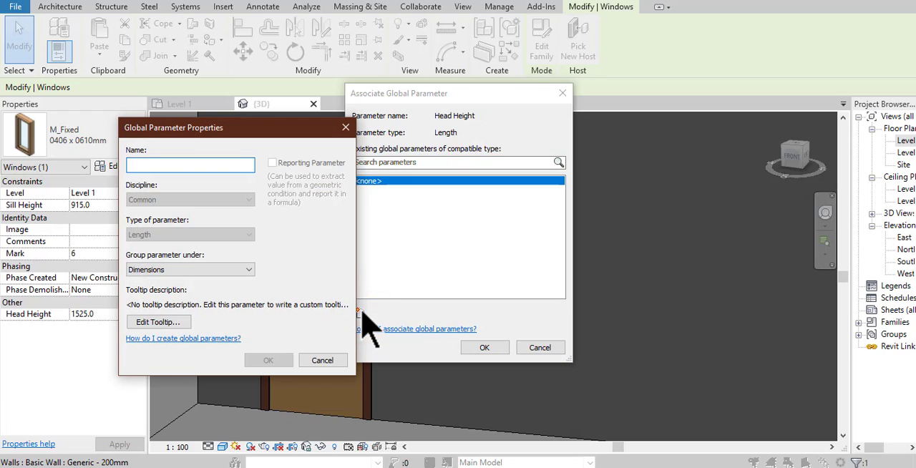
pyautogui.write('Ambang At')
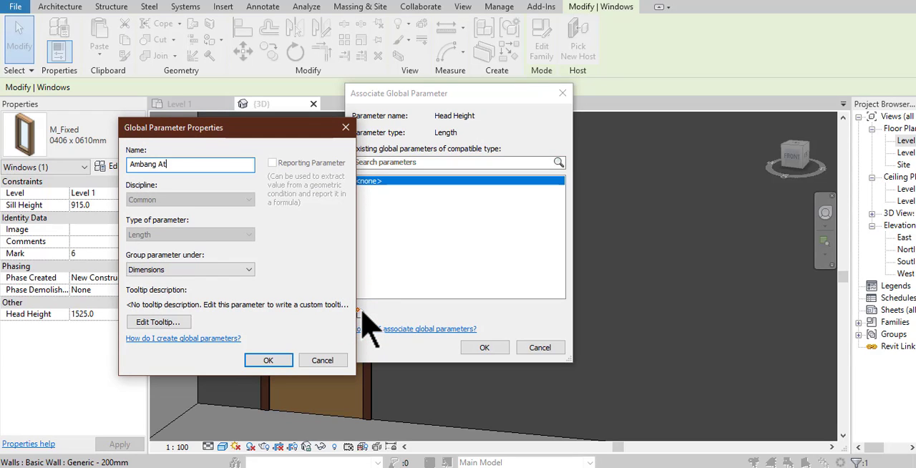
pyautogui.write('as Jendela')
pyautogui.click(203, 275)
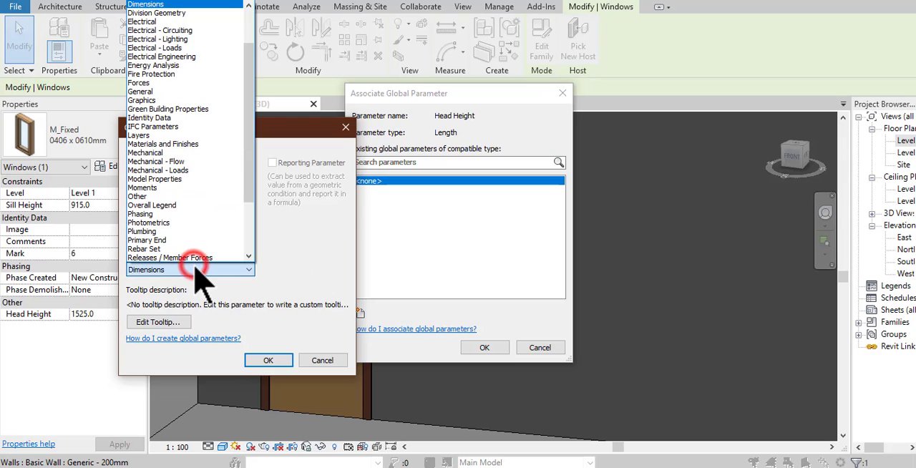
pyautogui.click(240, 271)
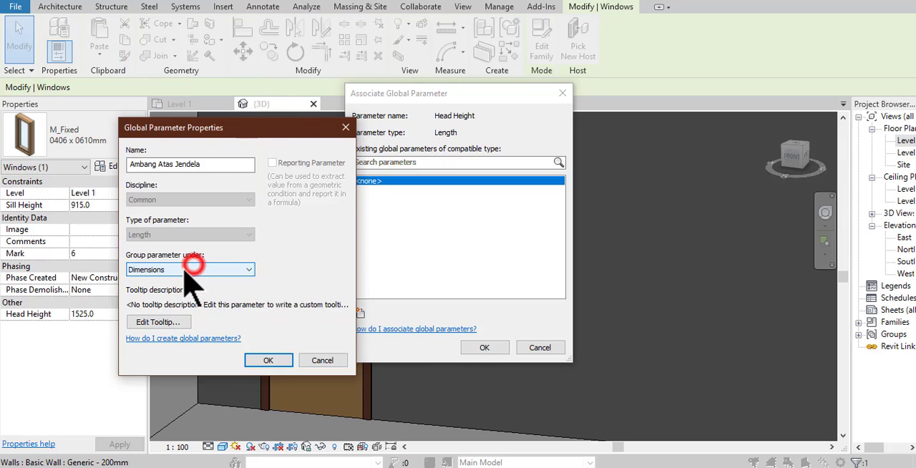
pyautogui.click(268, 360)
pyautogui.click(482, 348)
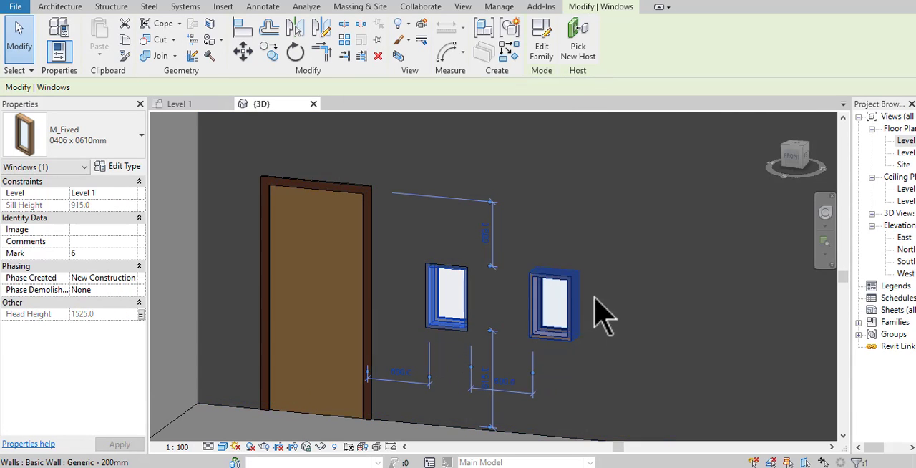
# - Associate the door's Head Height with a new global parameter named Ambang Atas Pintu, grouped under Dimensions
pyautogui.moveTo(504, 285); pyautogui.dragTo(594, 286, button='middle')
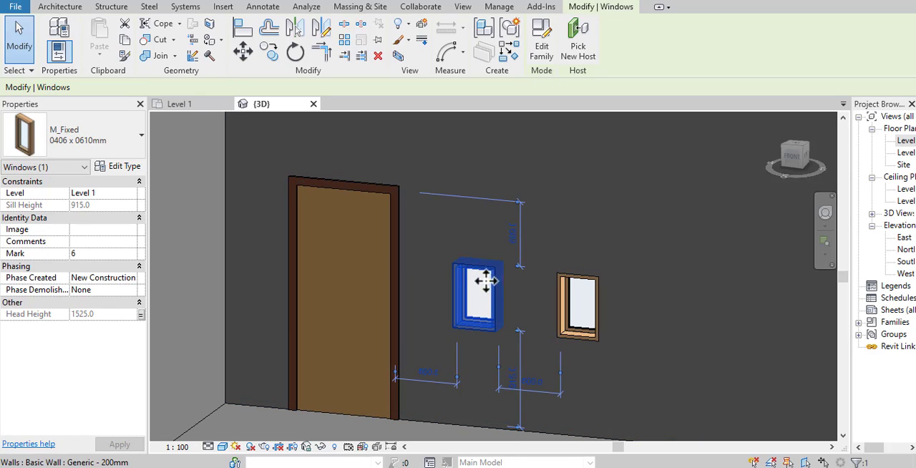
pyautogui.click(368, 208)
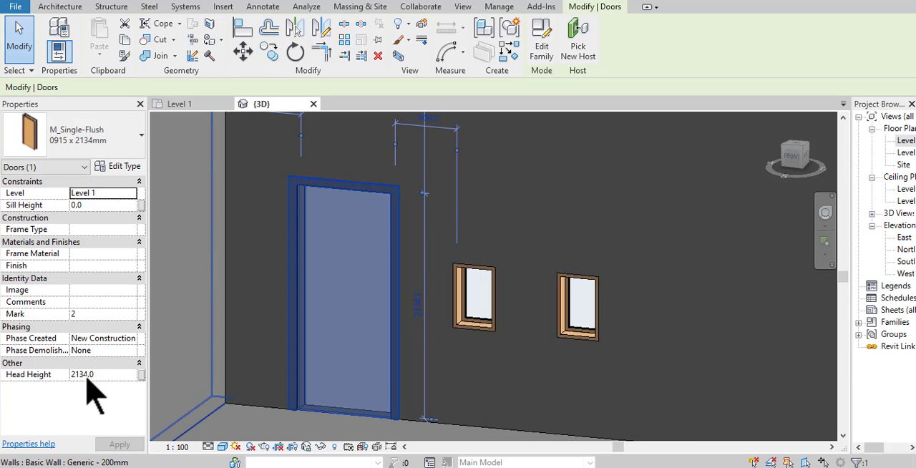
pyautogui.click(141, 374)
pyautogui.write('s Pintu')
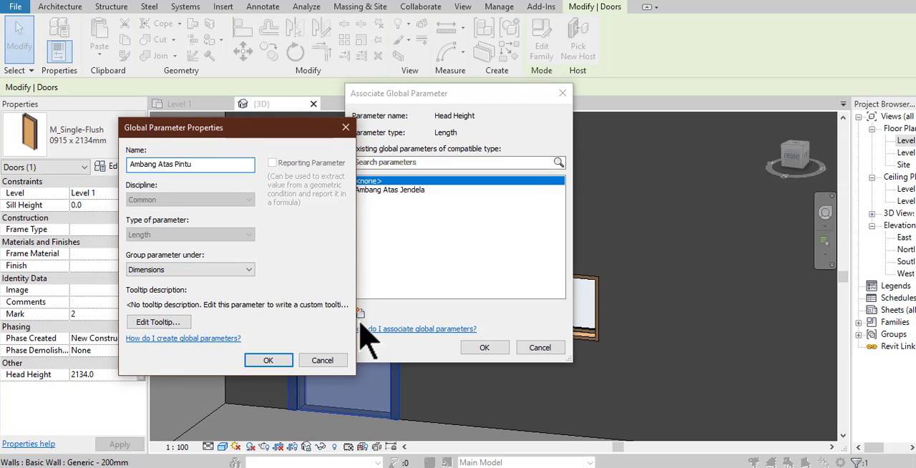
pyautogui.click(257, 360)
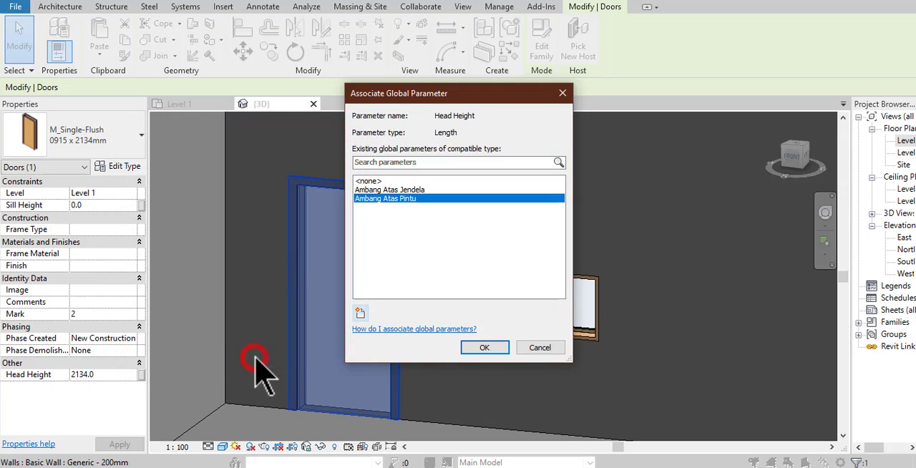
pyautogui.click(485, 348)
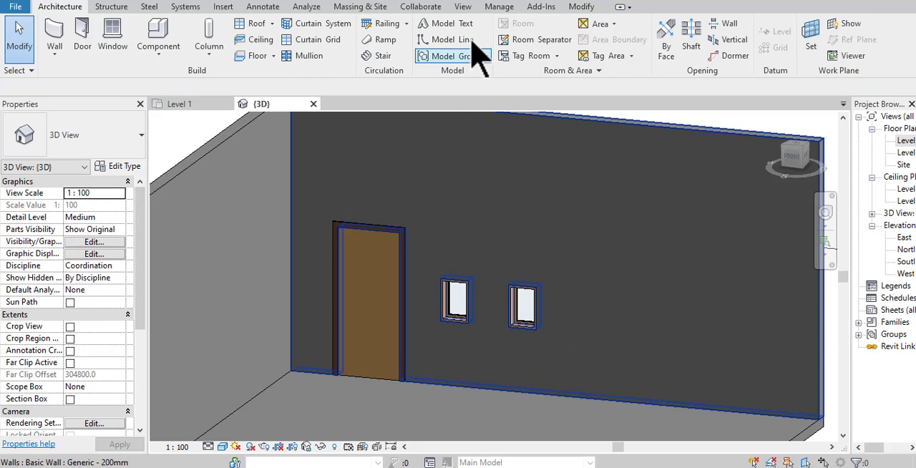
# - Open the project's global parameters, set Ambang Atas Jendela to 2000, and apply it with the windows in view
pyautogui.click(500, 8)
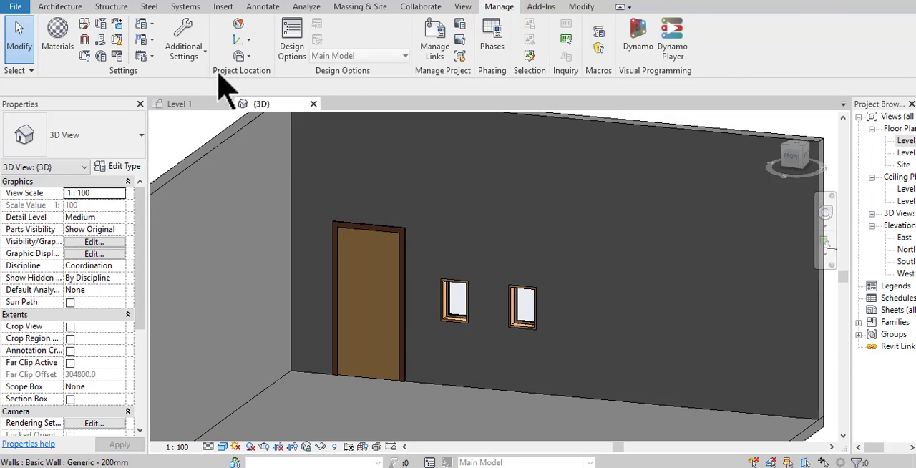
pyautogui.click(101, 56)
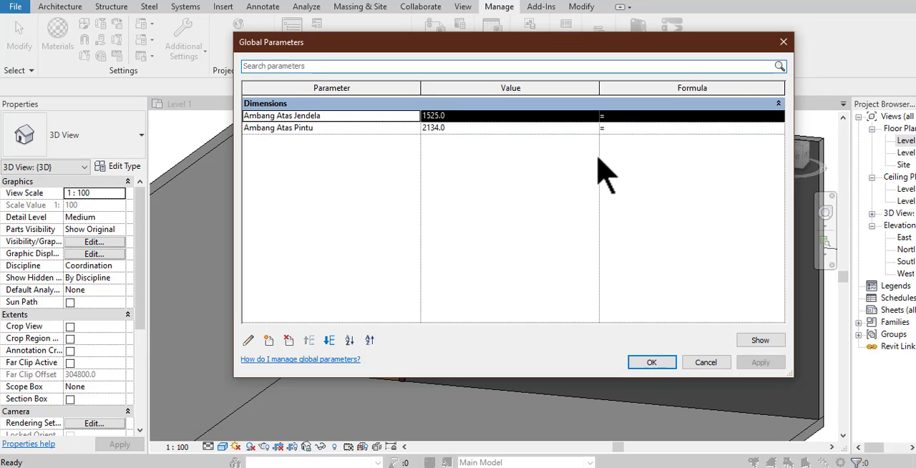
pyautogui.click(451, 129)
pyautogui.doubleClick(447, 128)
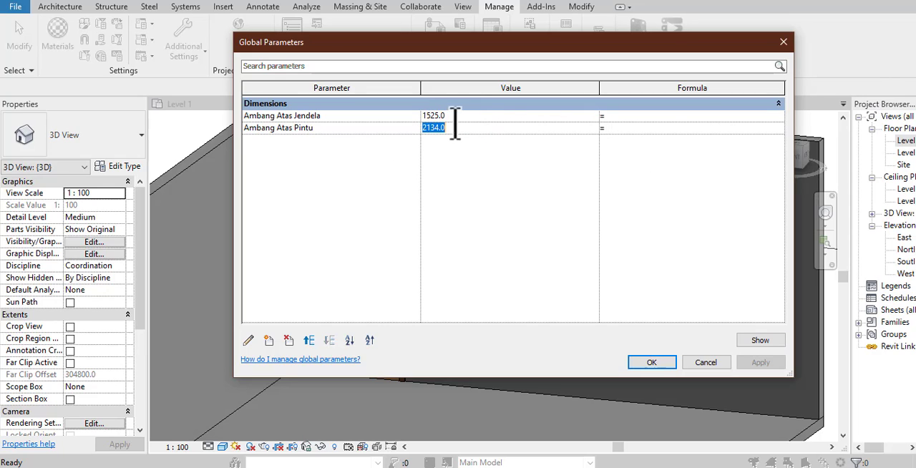
pyautogui.press('Up')
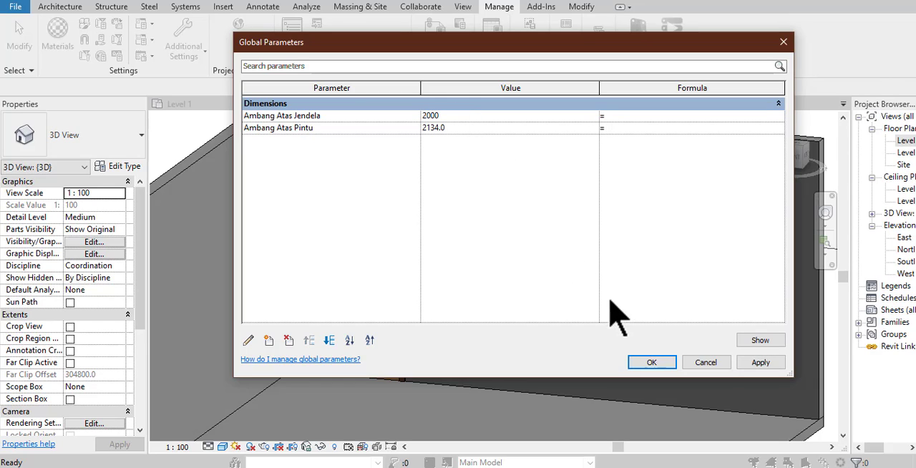
pyautogui.moveTo(598, 57); pyautogui.dragTo(417, 64)
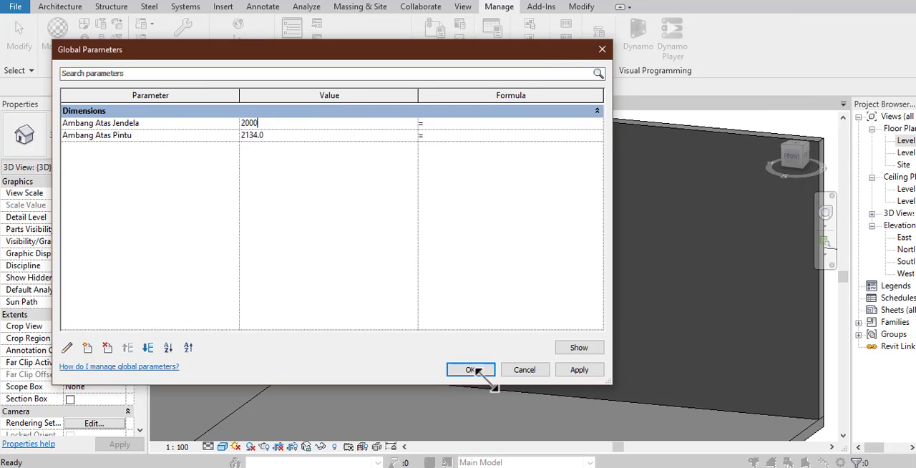
pyautogui.moveTo(612, 384); pyautogui.dragTo(370, 346)
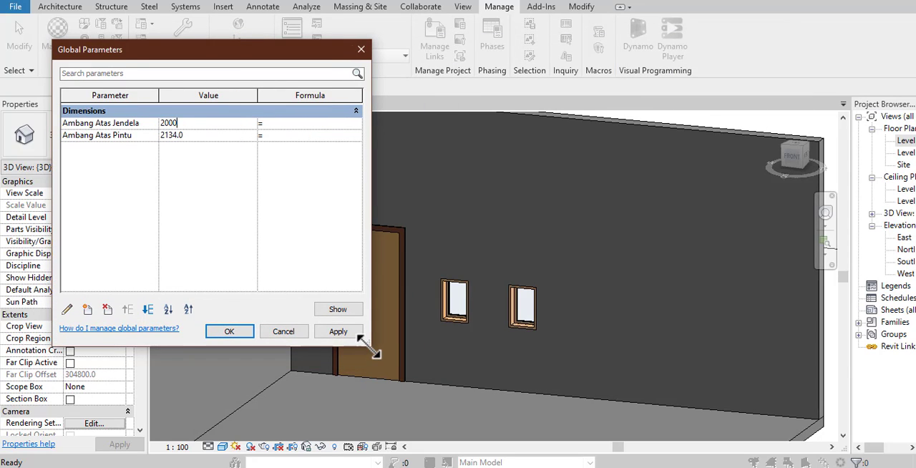
pyautogui.click(335, 332)
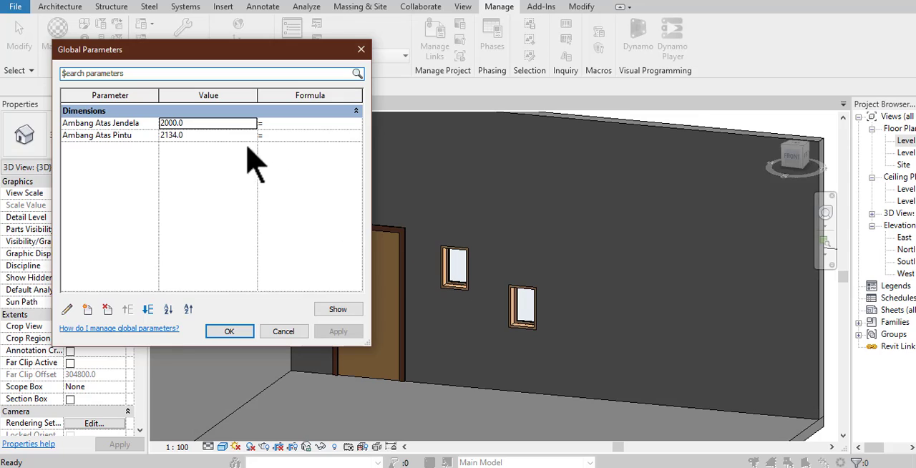
# - Set the Ambang Atas Jendela global parameter to 3000 and apply it
pyautogui.doubleClick(214, 126)
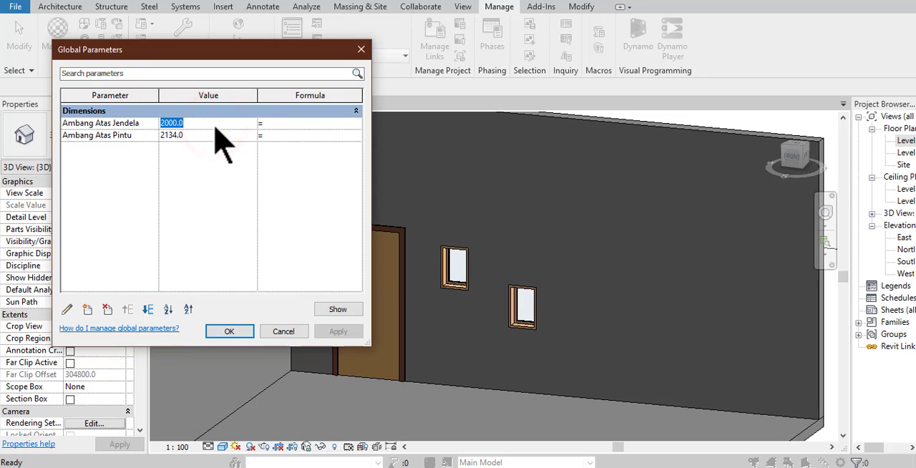
pyautogui.write('3000')
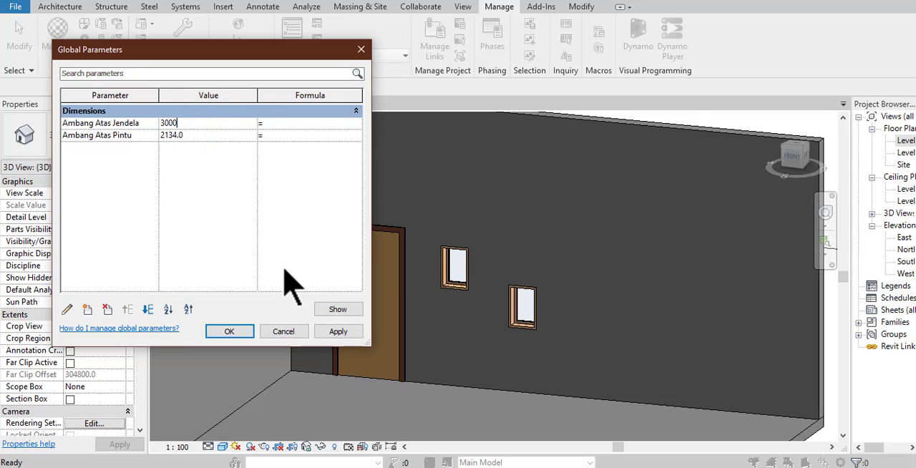
pyautogui.click(335, 332)
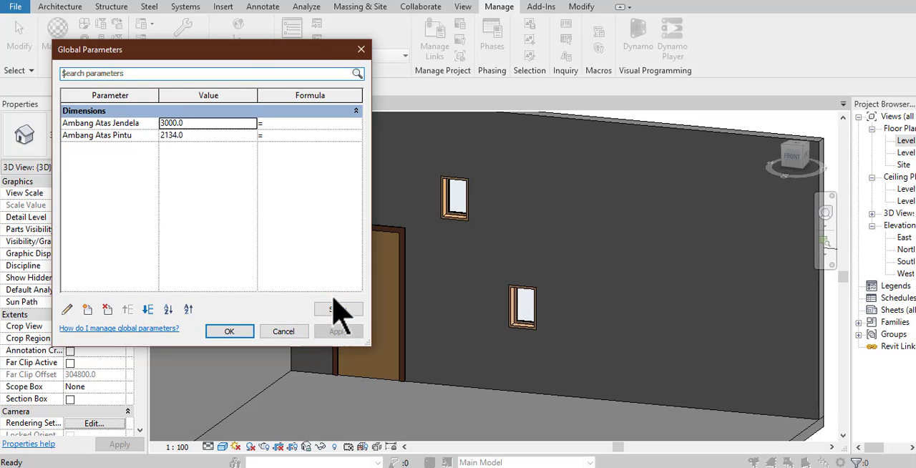
# - Give Ambang Atas Jendela the formula Ambang Atas Pintu and apply it
pyautogui.moveTo(253, 52); pyautogui.dragTo(233, 54)
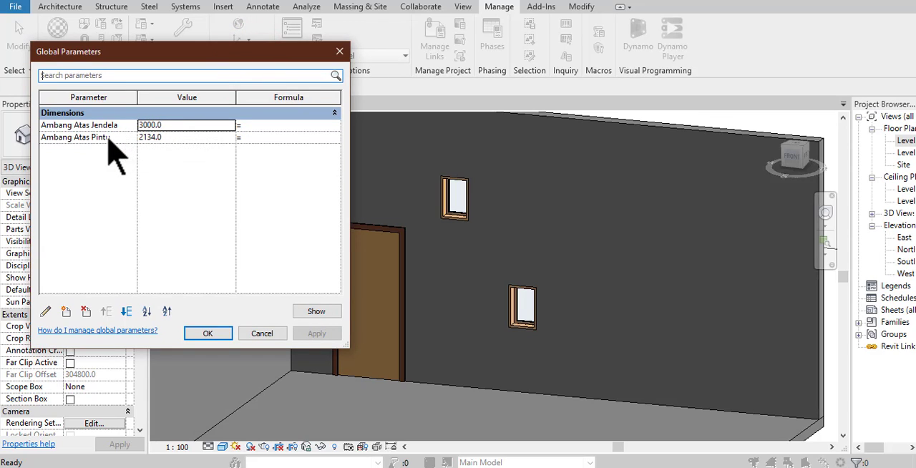
pyautogui.click(286, 126)
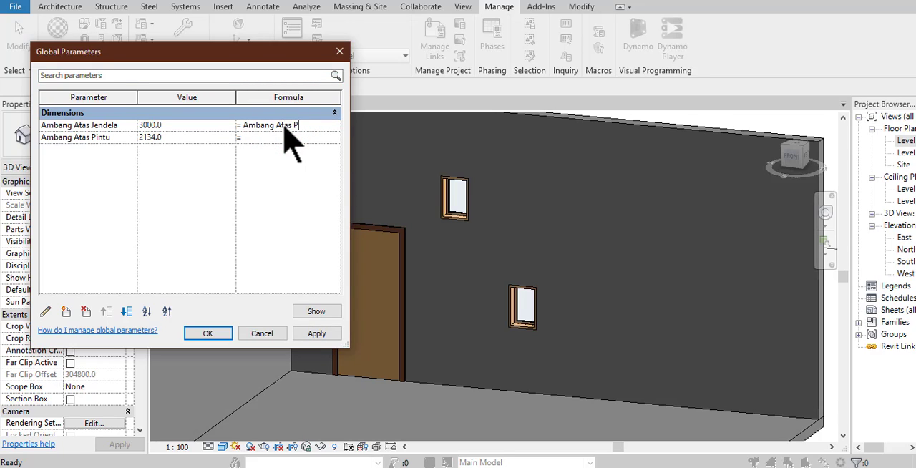
pyautogui.write('Ambang Atas Pintu')
pyautogui.click(315, 334)
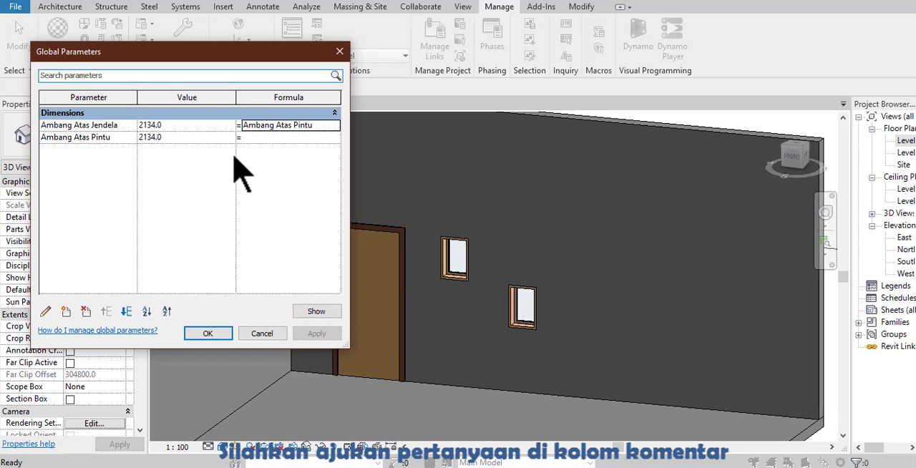
# - Set the Ambang Atas Pintu global parameter to 2400, apply it, and close the global parameters
pyautogui.click(169, 141)
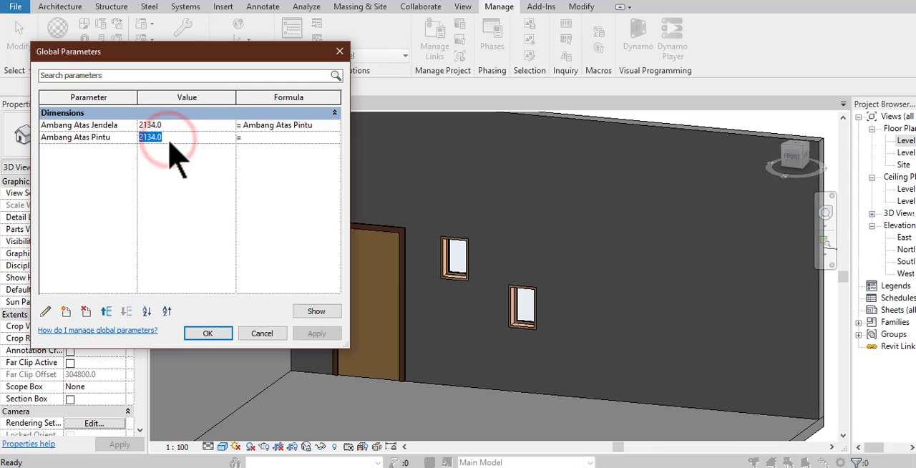
pyautogui.write('2400')
pyautogui.press('Return')
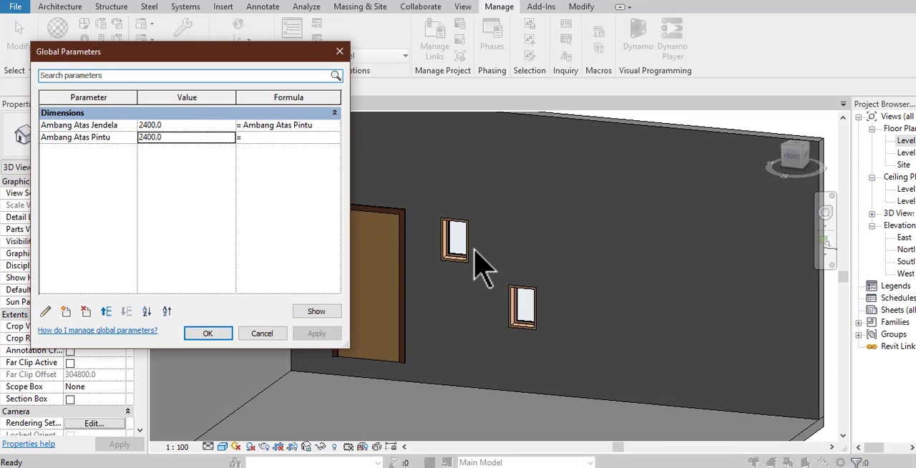
pyautogui.press('Return')
# - Select the door, review its type properties without changing them, and clear the selection
pyautogui.click(360, 360)
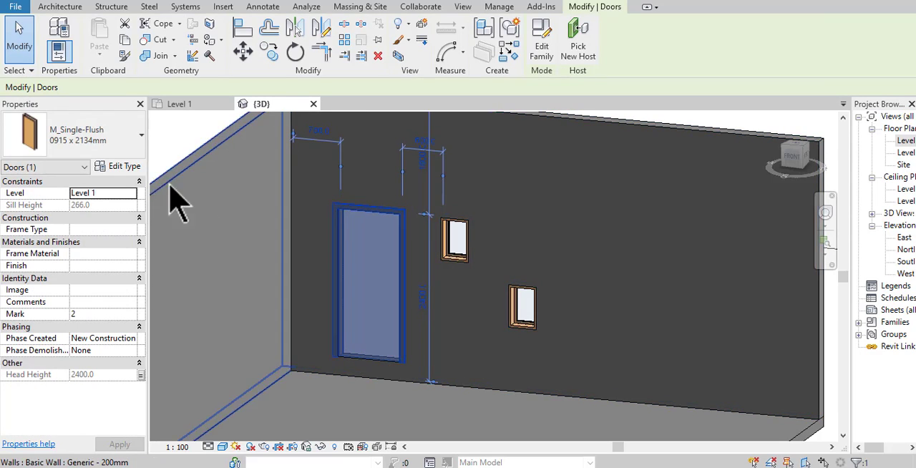
pyautogui.click(125, 167)
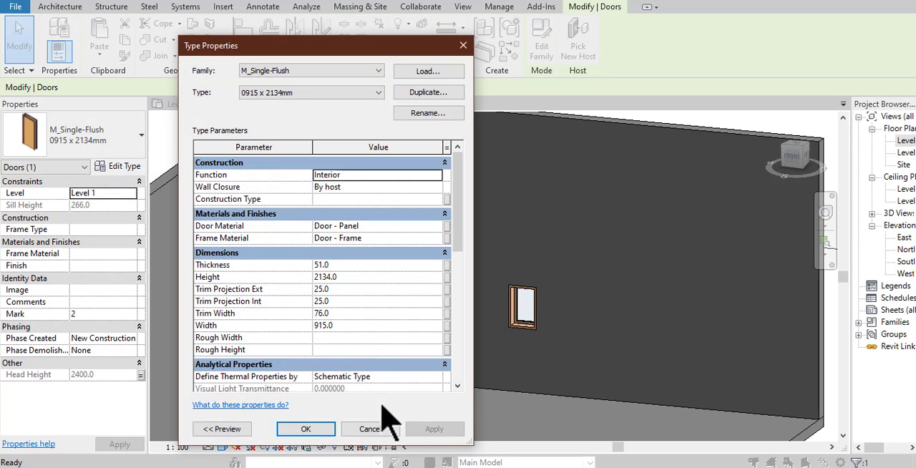
pyautogui.click(373, 429)
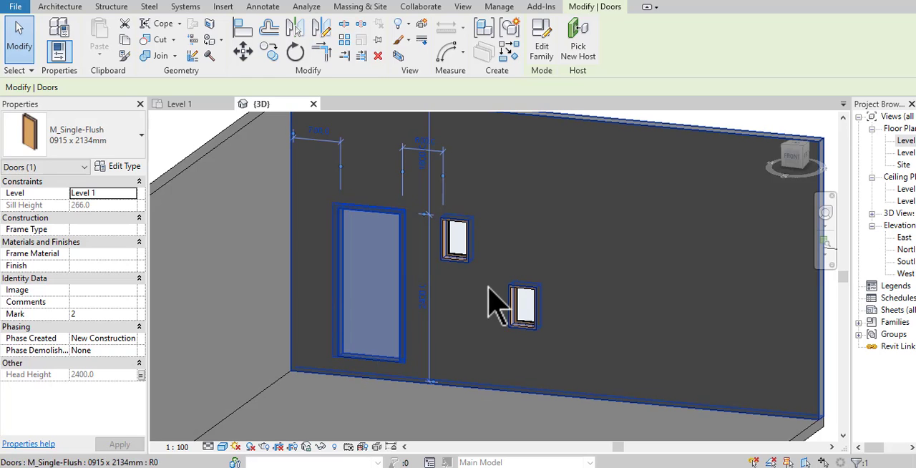
pyautogui.press('Escape')
pyautogui.click(675, 118)
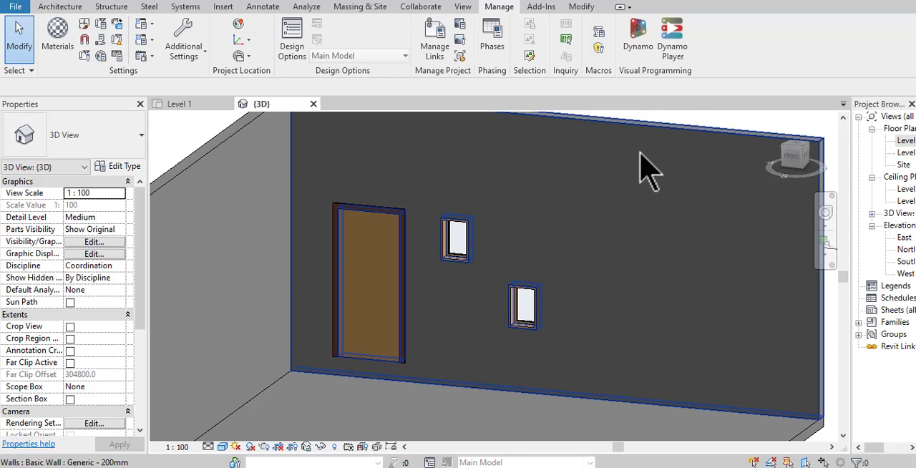
# - Associate the Head Height of the window farther from the door with the existing global parameter Ambang Atas Pintu
pyautogui.click(521, 300)
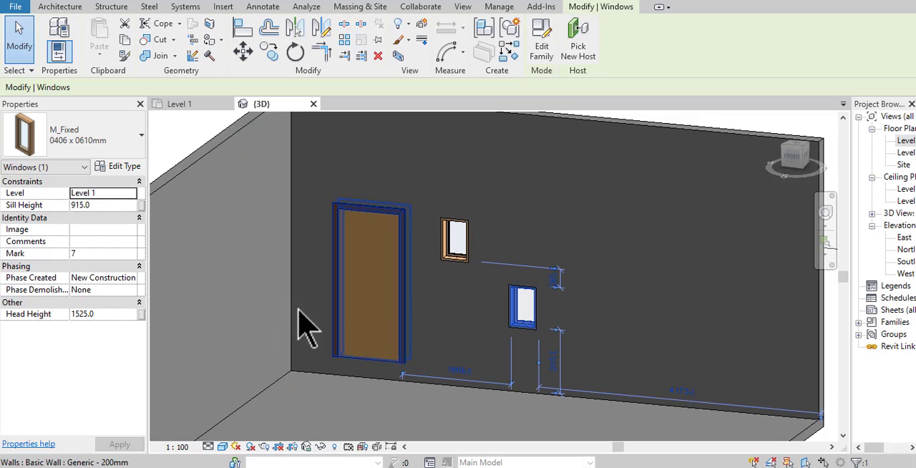
pyautogui.click(141, 315)
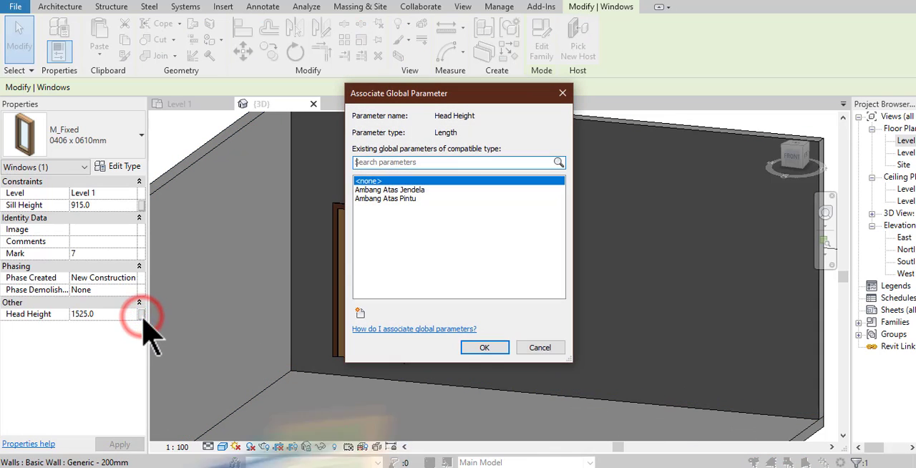
pyautogui.click(444, 199)
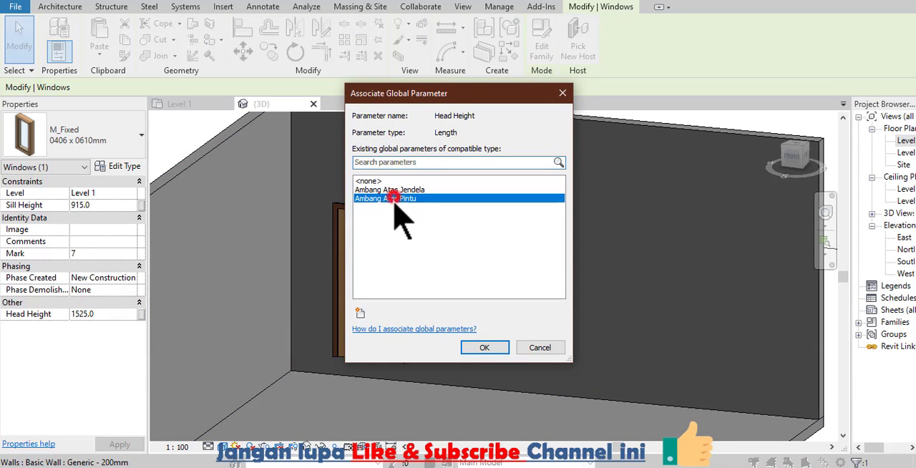
pyautogui.click(479, 349)
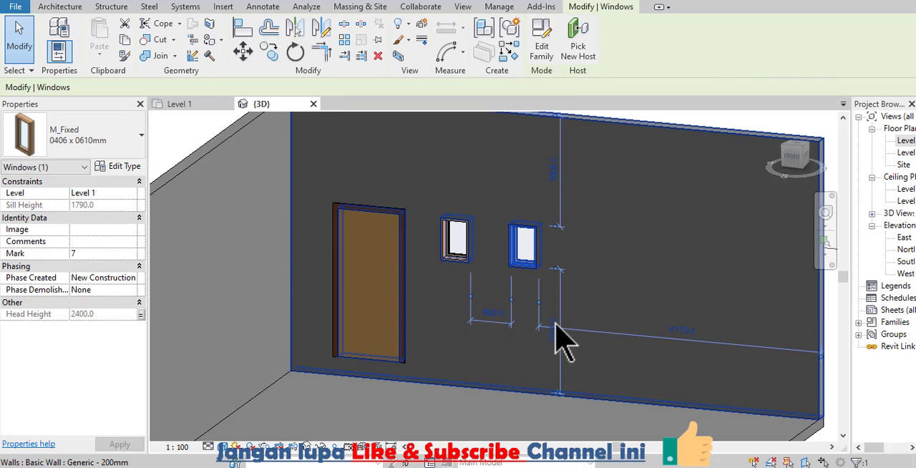
pyautogui.click(724, 119)
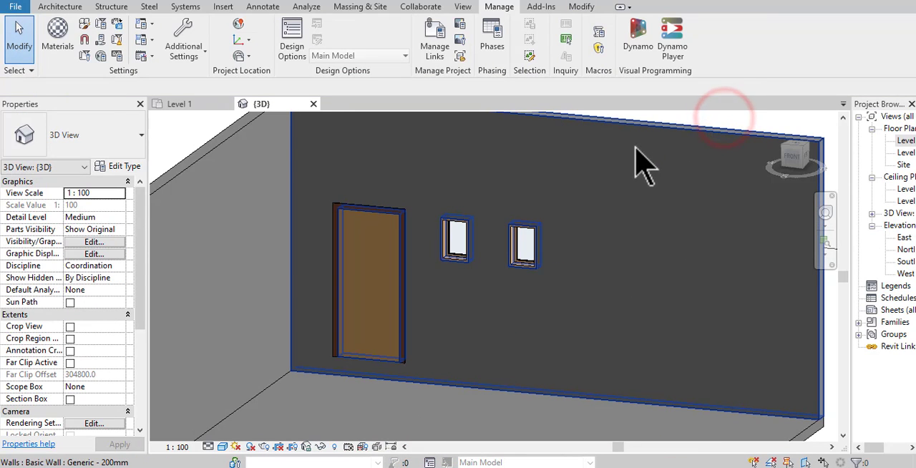
# - Review the values and formula in the global parameters list without changing them
pyautogui.click(102, 57)
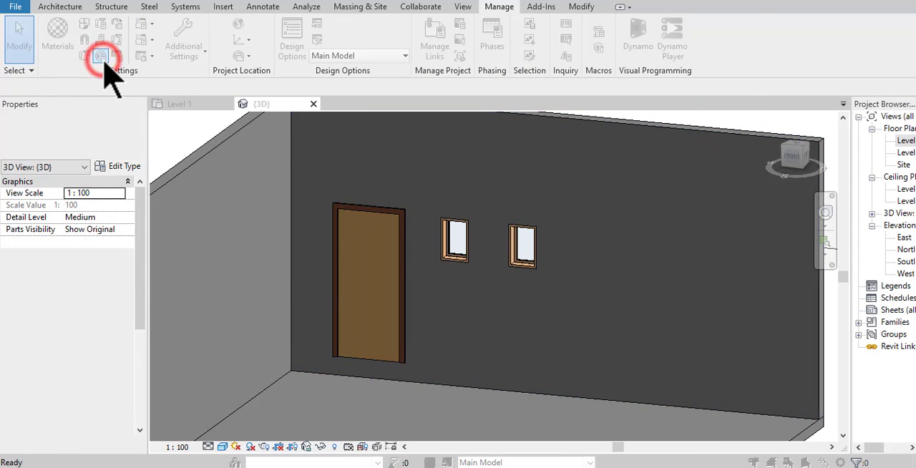
pyautogui.moveTo(108, 54); pyautogui.dragTo(114, 62)
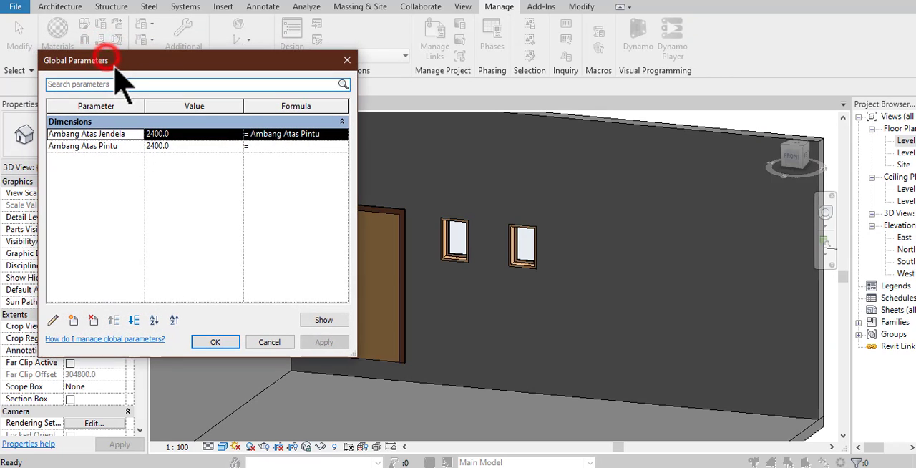
pyautogui.click(215, 342)
# - Start placing a window and duplicate the M_Fixed type 0406 x 0610mm as Jendela Tipe Khusus
pyautogui.keyDown('shift'); pyautogui.moveTo(307, 236); pyautogui.dragTo(215, 182, button='middle'); pyautogui.keyUp('shift')
pyautogui.click(68, 9)
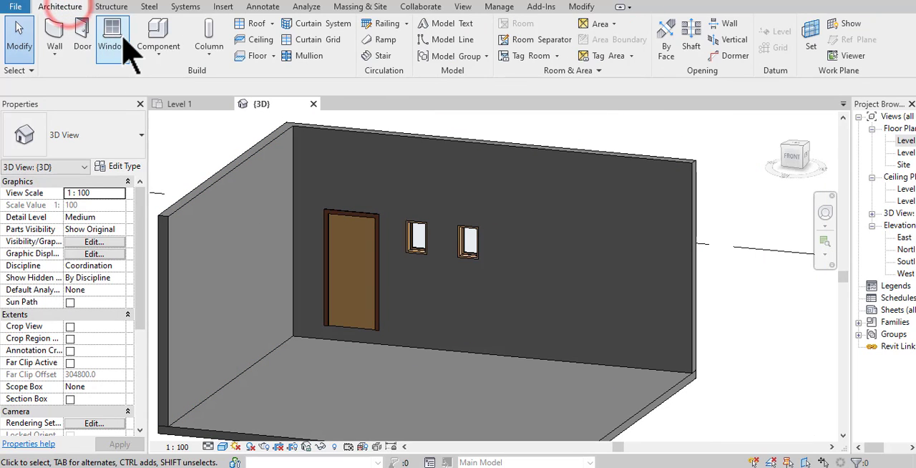
pyautogui.click(112, 32)
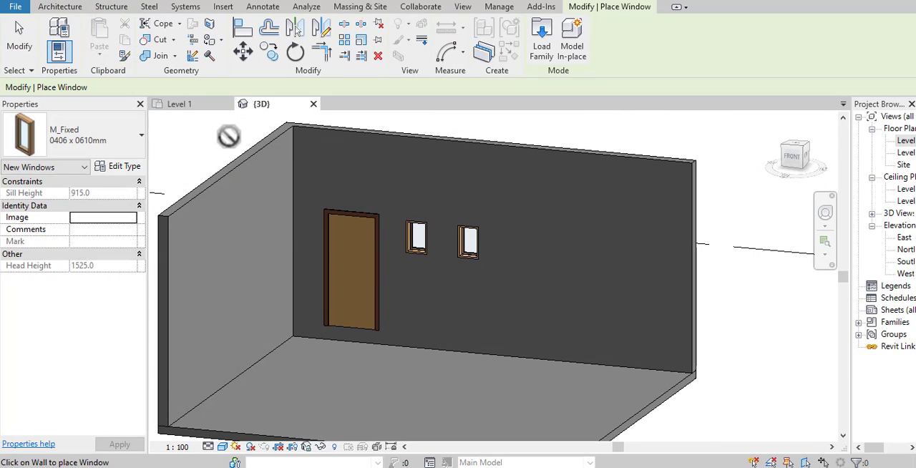
pyautogui.click(126, 167)
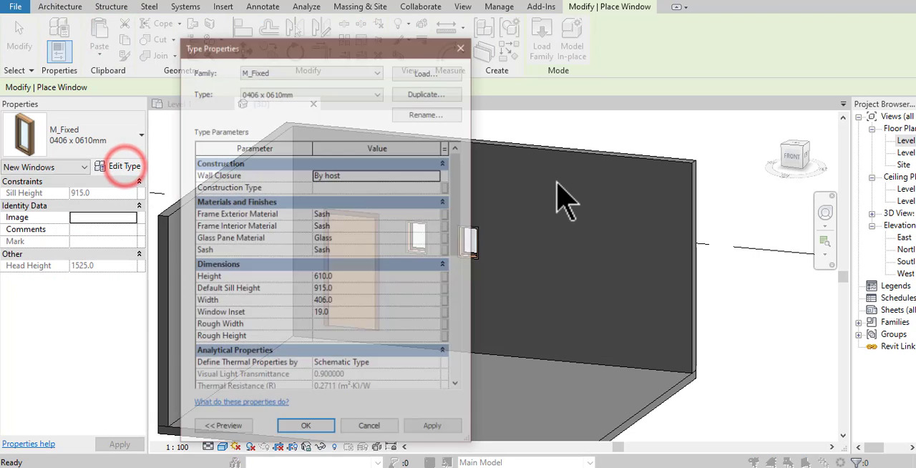
pyautogui.click(441, 94)
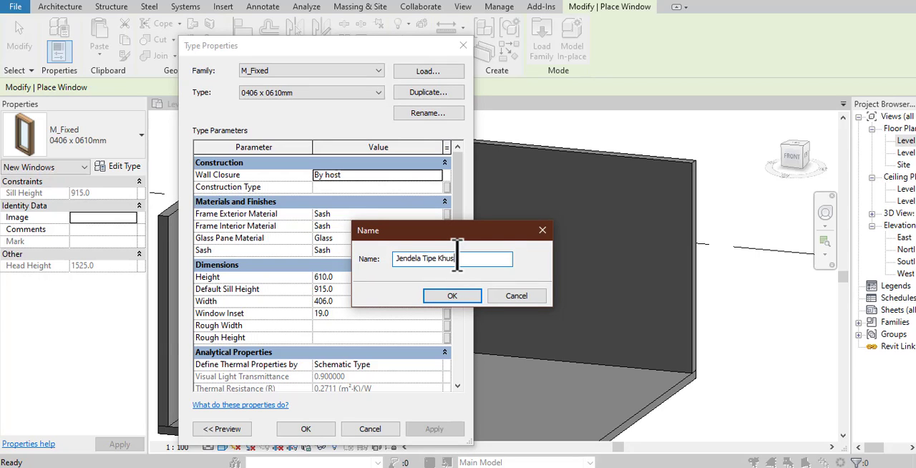
pyautogui.write('Jendela Tipe Khusus')
pyautogui.click(473, 299)
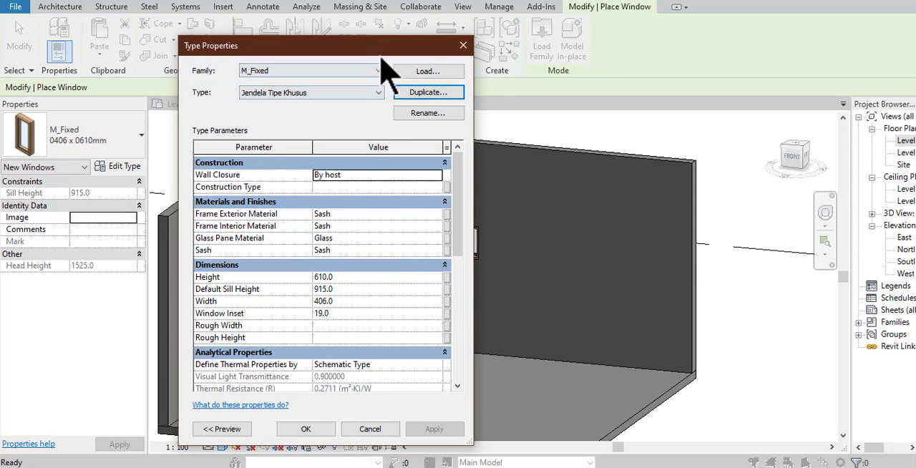
# - Associate the new window type's Width with a new global parameter named Lebar Jendela Tipe Khusus and accept the type properties
pyautogui.moveTo(386, 44); pyautogui.dragTo(716, 48)
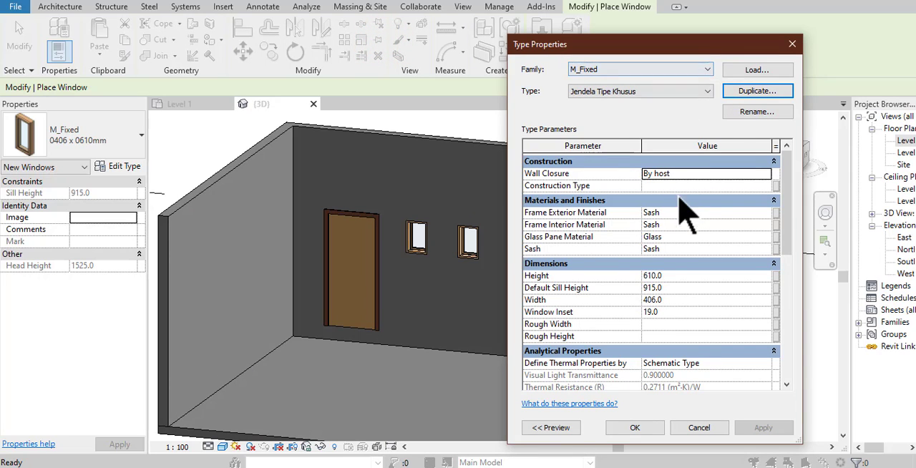
pyautogui.click(679, 302)
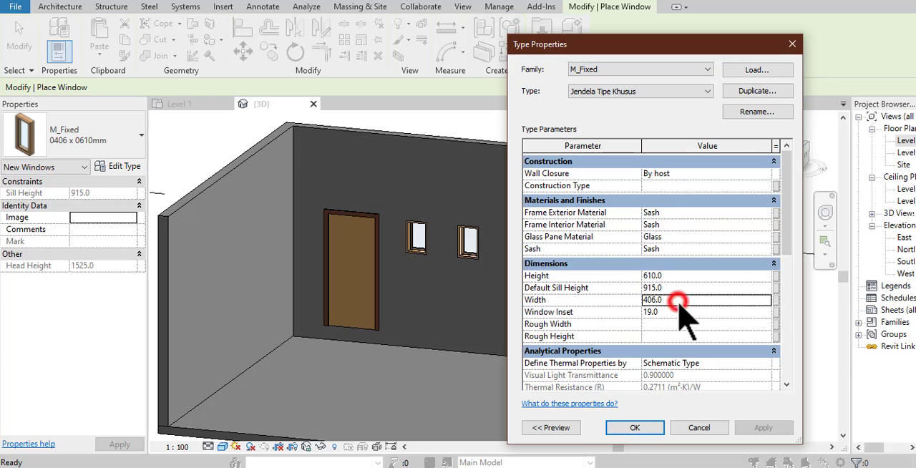
pyautogui.click(778, 303)
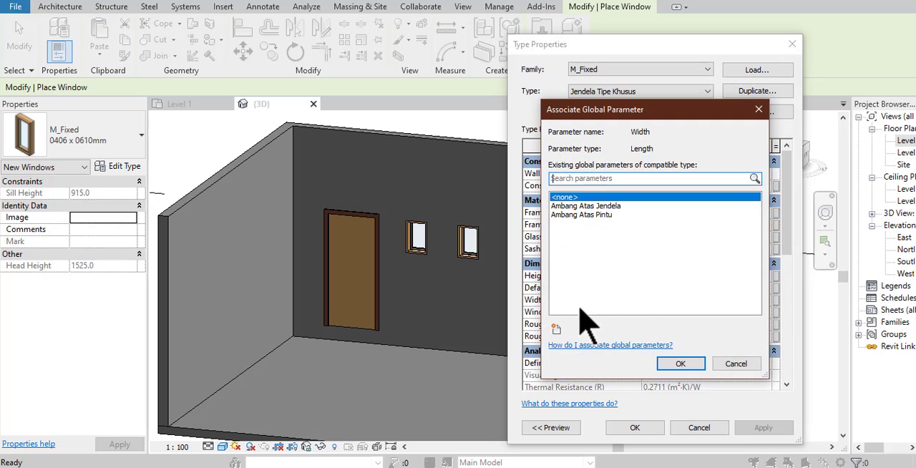
pyautogui.click(556, 329)
pyautogui.write('Lebar Jendela Tipe Khusus')
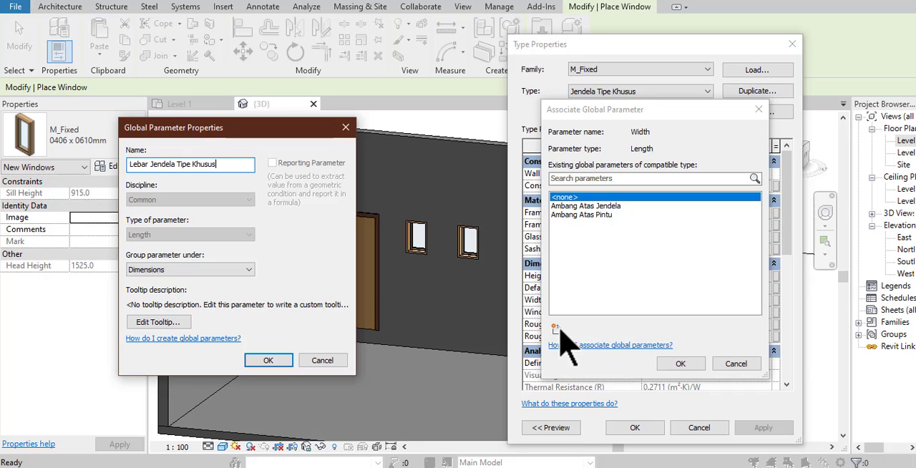
pyautogui.press('Return')
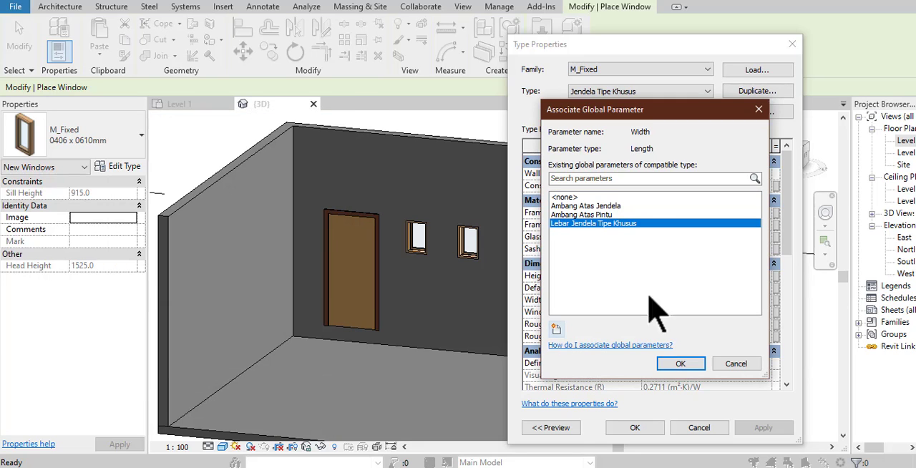
pyautogui.click(681, 365)
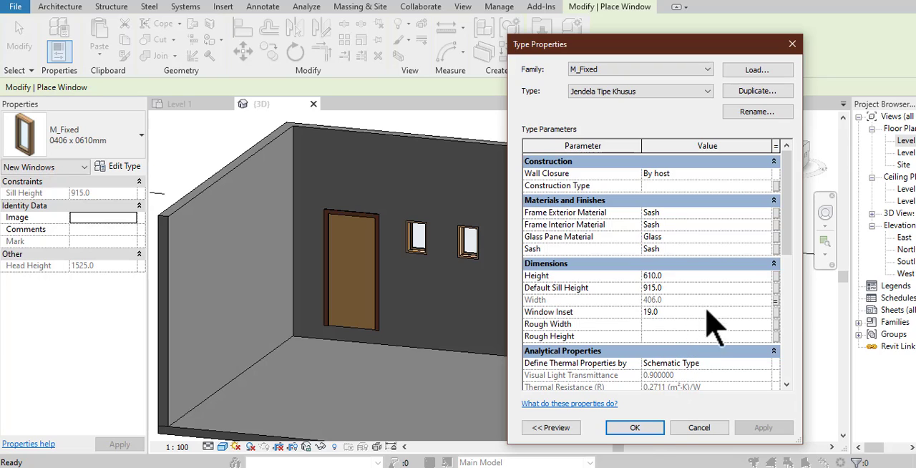
pyautogui.click(633, 428)
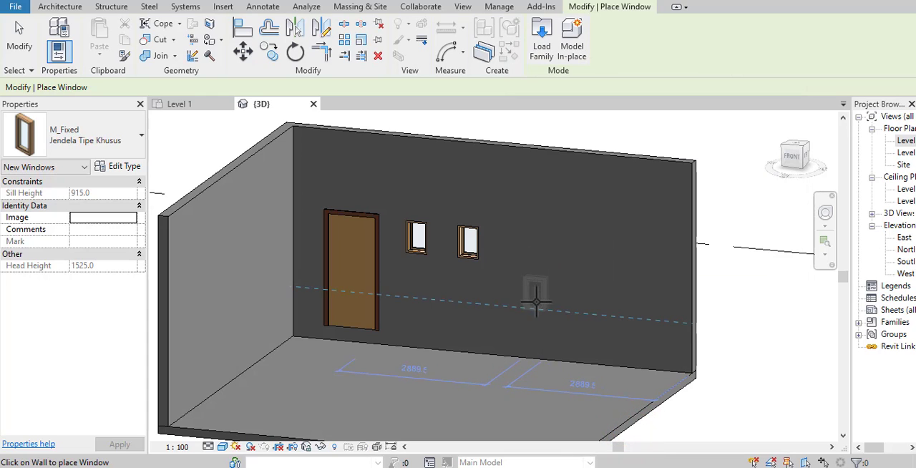
# - Place one Jendela Tipe Khusus window low on the back wall, beyond the two existing windows, with a sill height of about 657 mm
pyautogui.click(565, 315)
pyautogui.press('Escape')
pyautogui.press('Escape')
# - Associate the door type's Width with a new global parameter named Lebar Pintu Tipe Khusus and accept the type properties
pyautogui.click(332, 304)
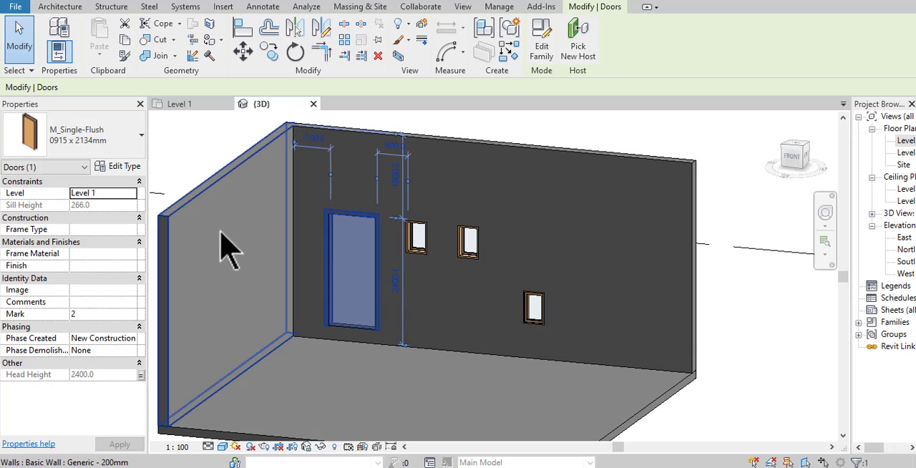
pyautogui.click(123, 168)
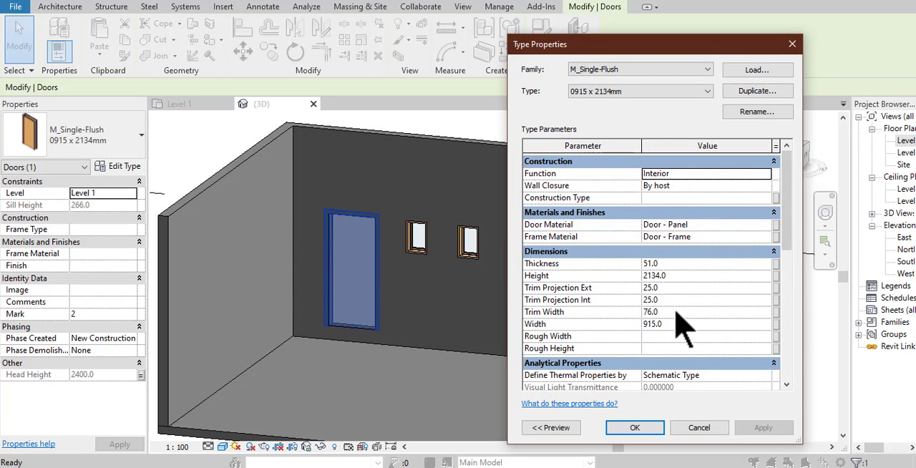
pyautogui.click(747, 325)
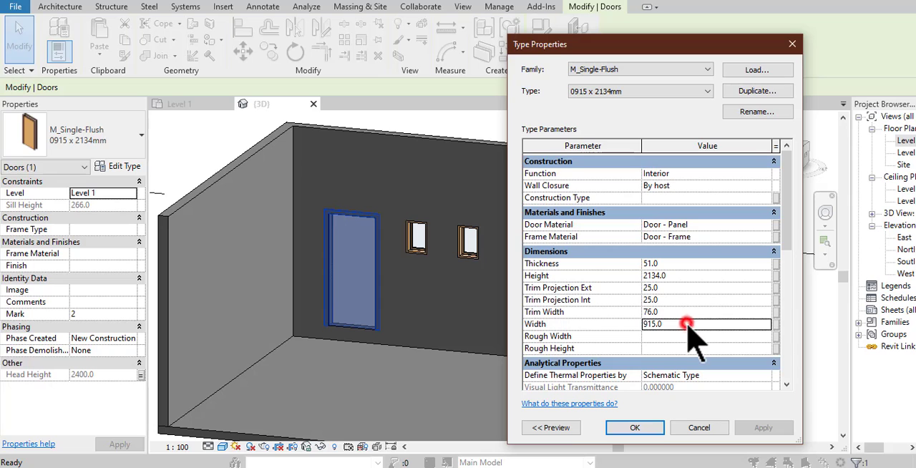
pyautogui.click(776, 325)
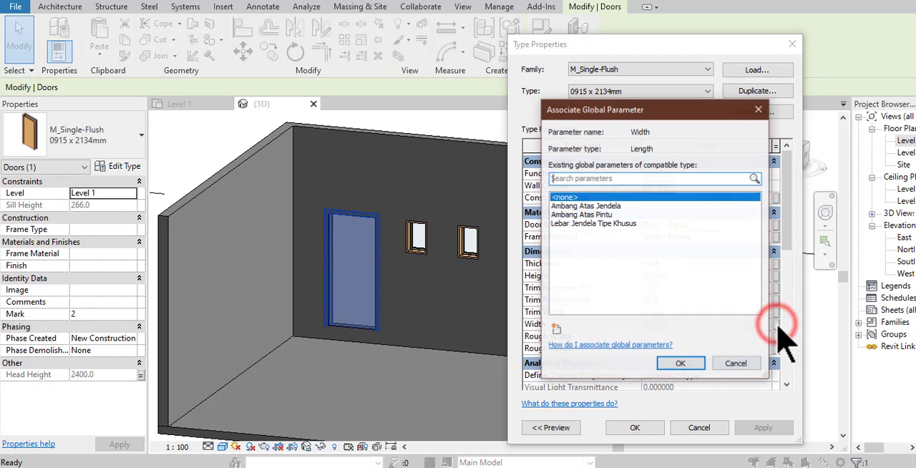
pyautogui.click(557, 331)
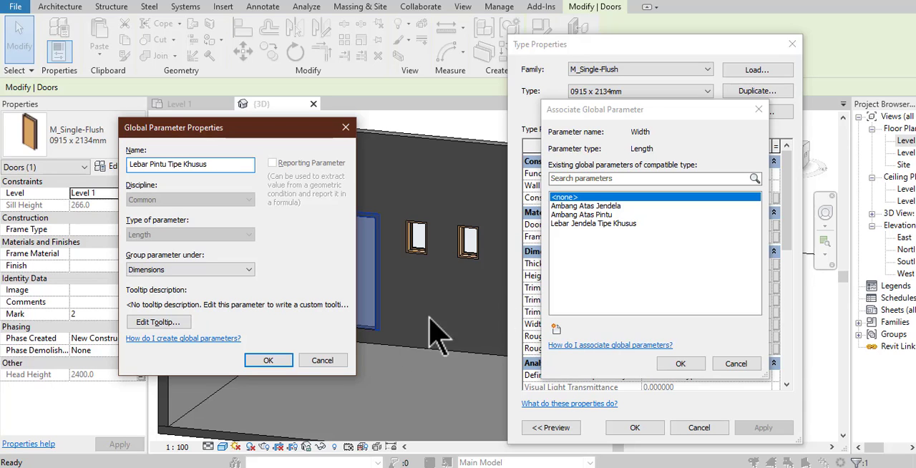
pyautogui.click(266, 361)
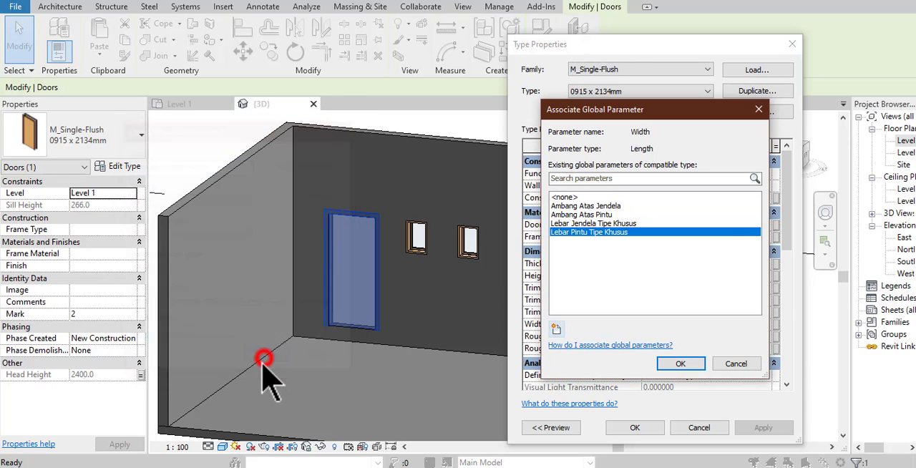
pyautogui.click(679, 364)
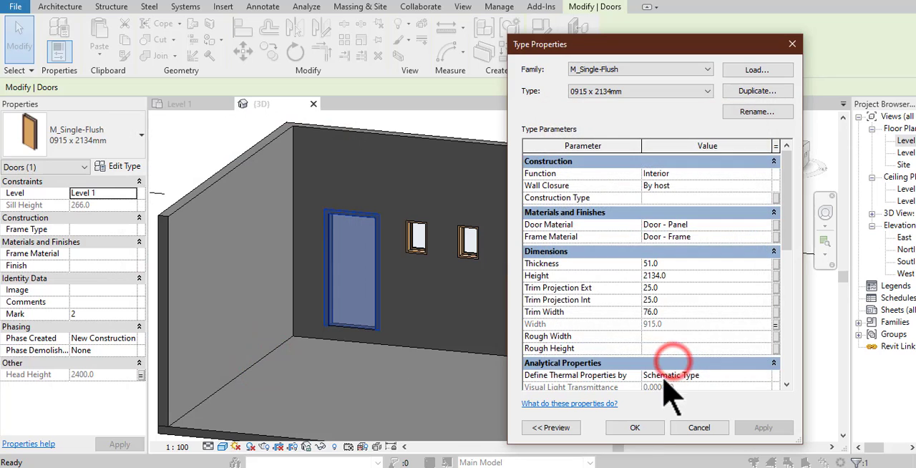
pyautogui.click(635, 428)
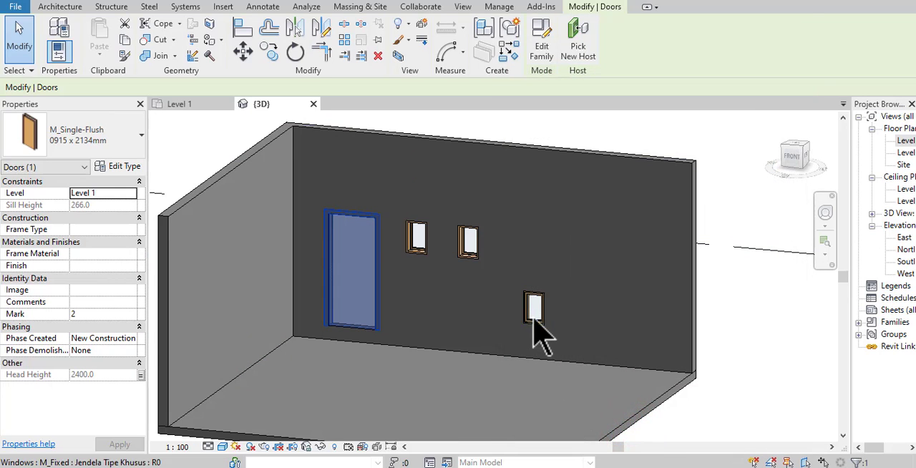
# - Set the formula of the global parameter Lebar Jendela Tipe Khusus to Lebar Pintu Tipe Khusus, apply it, and close the global parameters
pyautogui.click(534, 315)
pyautogui.click(734, 296)
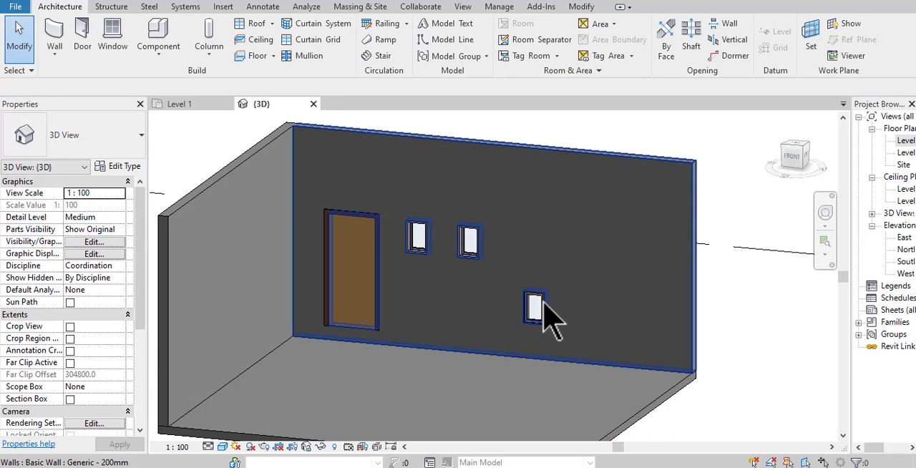
pyautogui.click(499, 7)
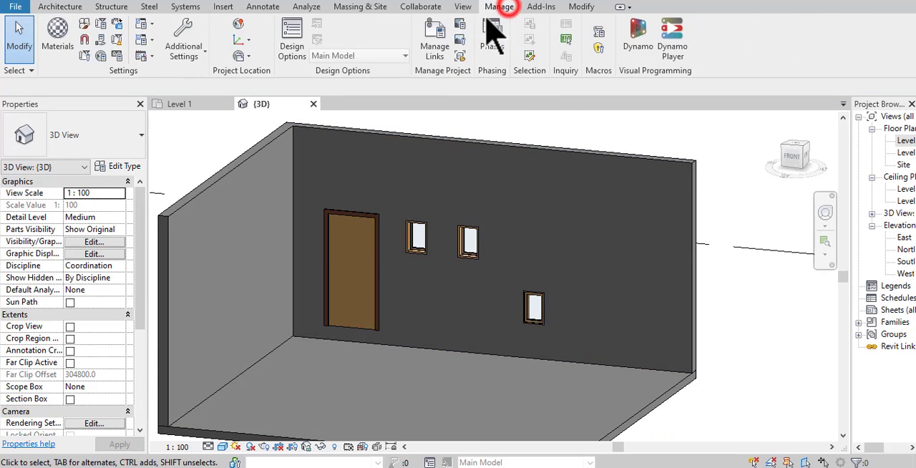
pyautogui.click(101, 39)
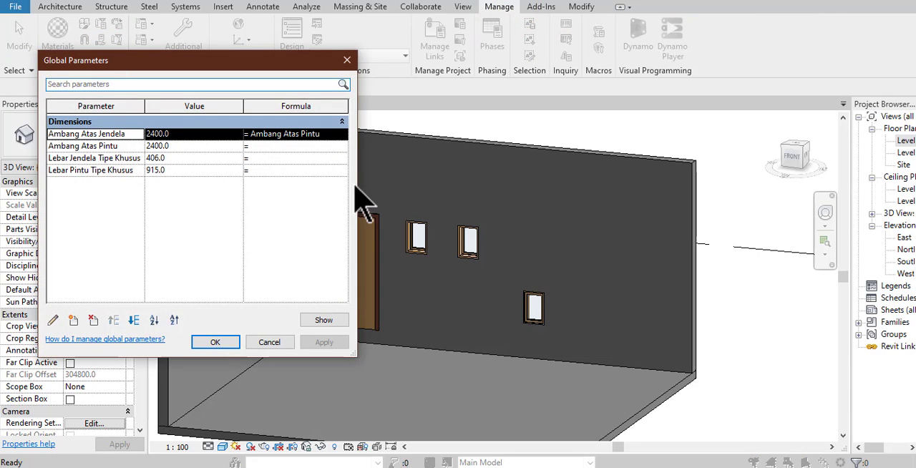
pyautogui.moveTo(358, 184); pyautogui.dragTo(579, 184)
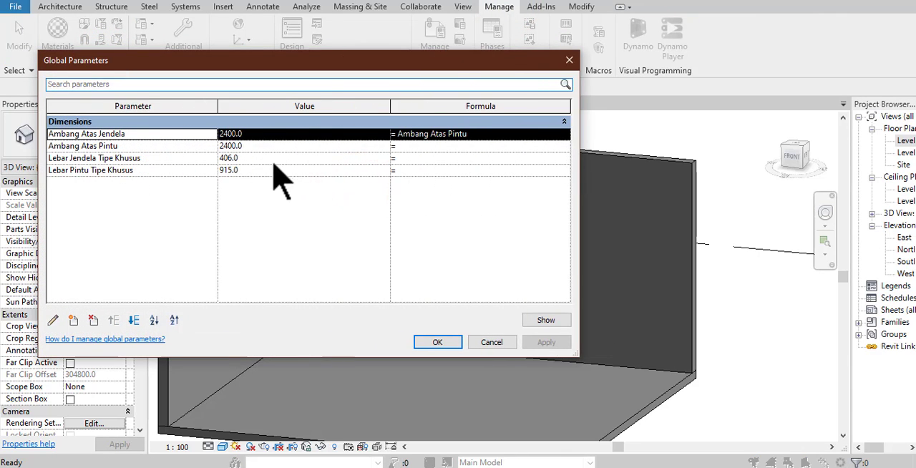
pyautogui.click(418, 158)
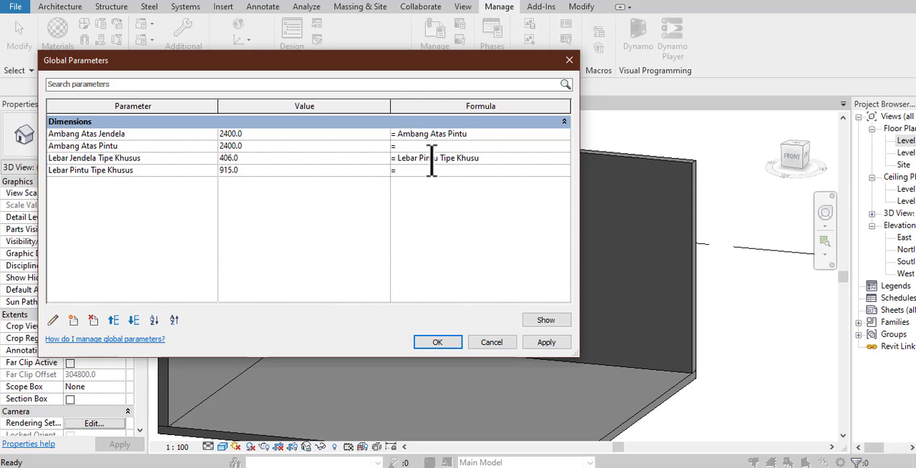
pyautogui.write('Lebar Pintu Tipe Khusus')
pyautogui.click(547, 342)
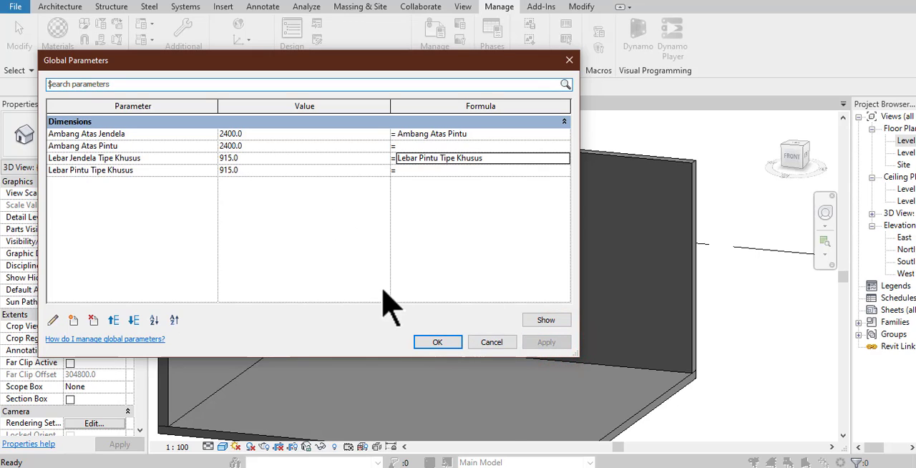
pyautogui.click(427, 338)
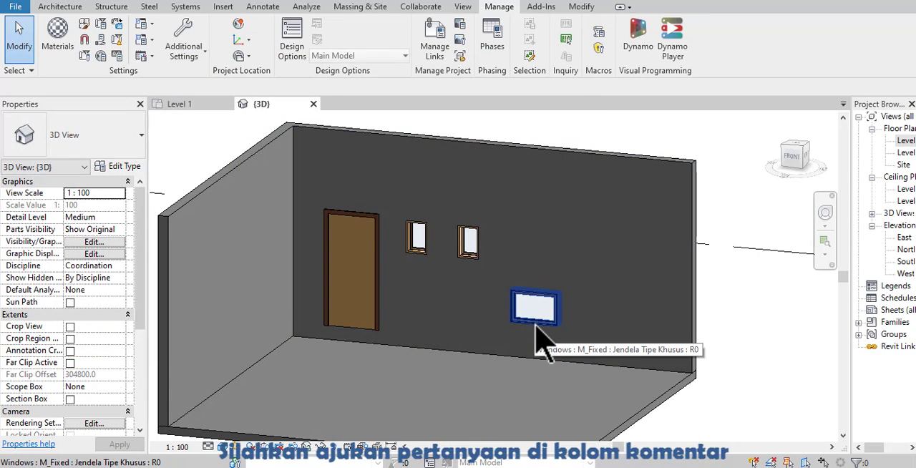
# - Associate the Height of the Jendela Tipe Khusus window type with a new global parameter named Tinggi Jendela Tipe Khusus, and clear the selection
pyautogui.click(524, 313)
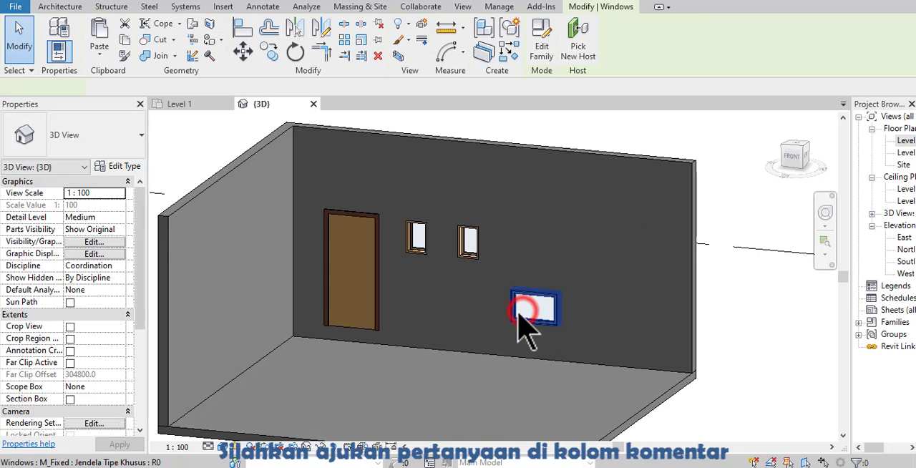
pyautogui.click(108, 167)
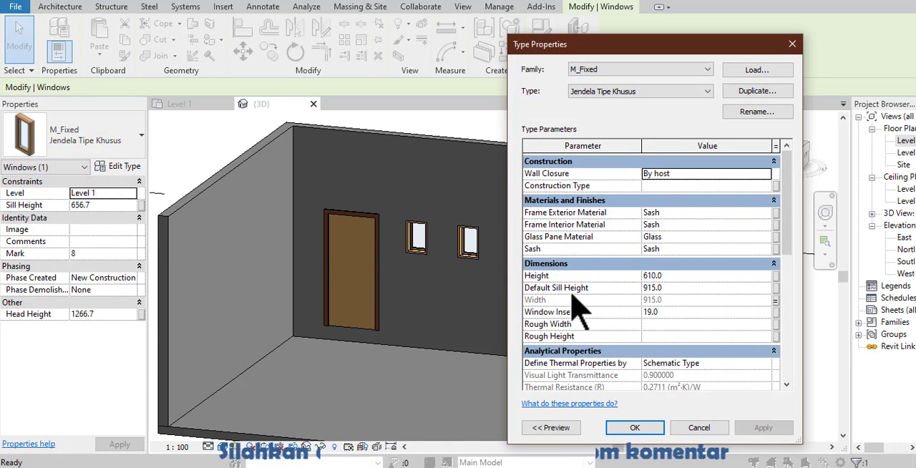
pyautogui.click(698, 277)
pyautogui.click(776, 276)
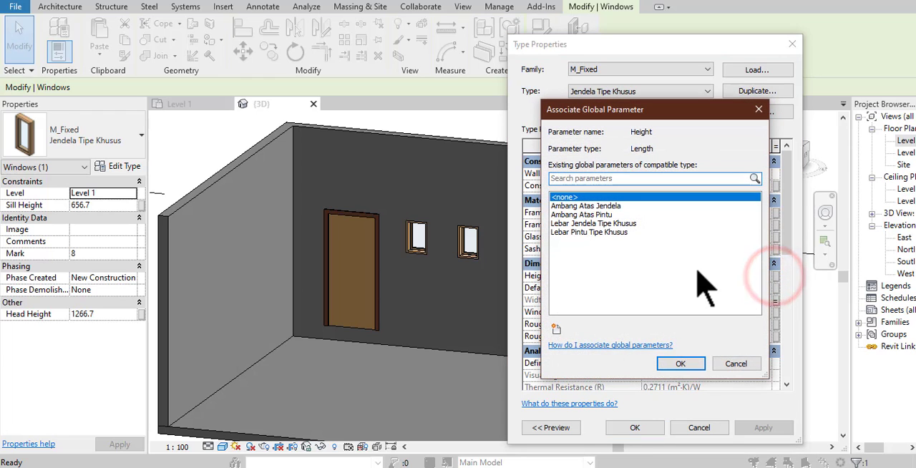
pyautogui.click(556, 328)
pyautogui.write('Tinggi Jendela Tipe Khusu')
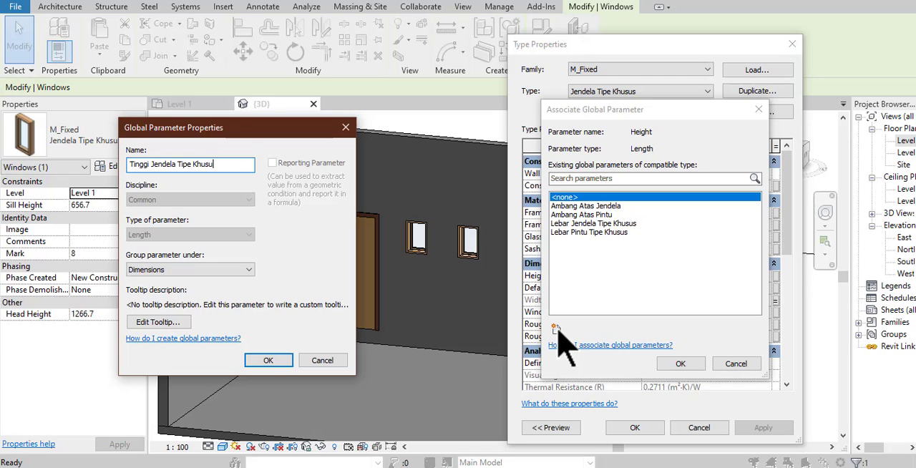
pyautogui.write('s')
pyautogui.click(267, 360)
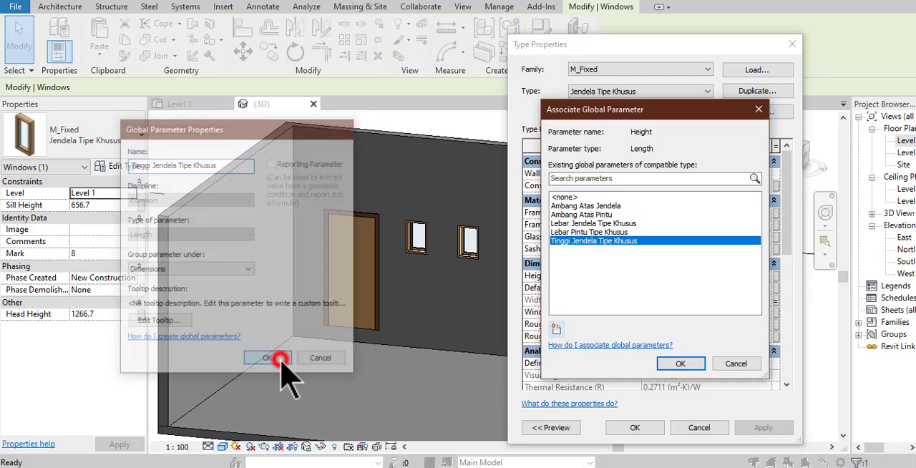
pyautogui.click(670, 365)
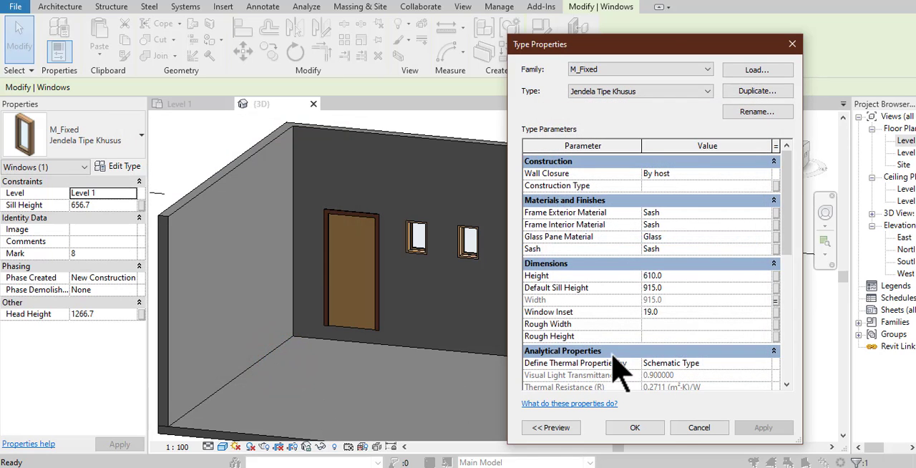
pyautogui.click(646, 428)
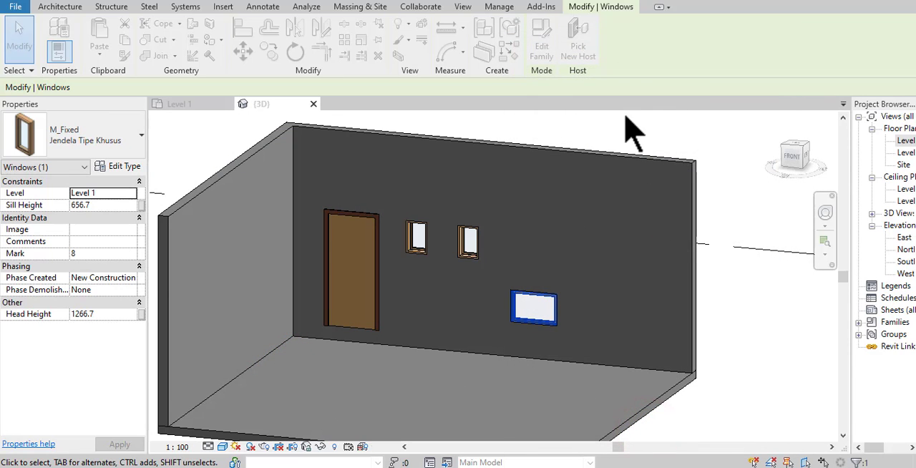
pyautogui.click(619, 132)
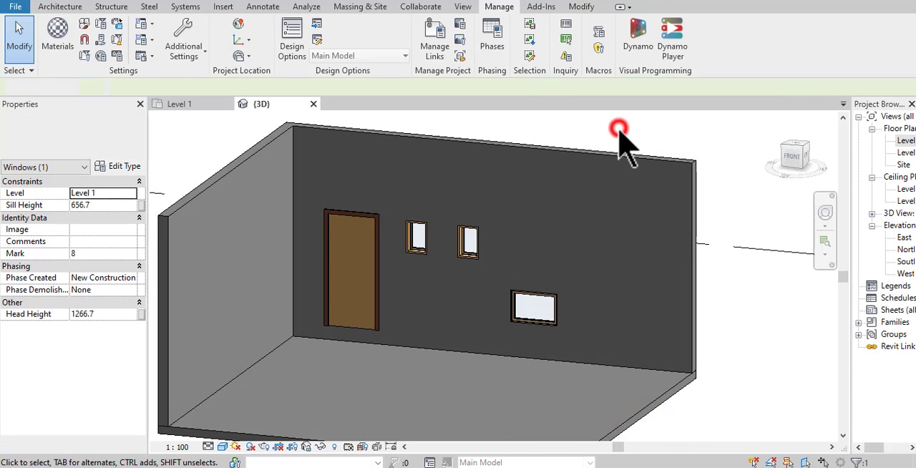
# - Set the formula of the global parameter Tinggi Jendela Tipe Khusus to Ambang Atas Jendela - 400, apply it, and close the global parameters
pyautogui.click(101, 56)
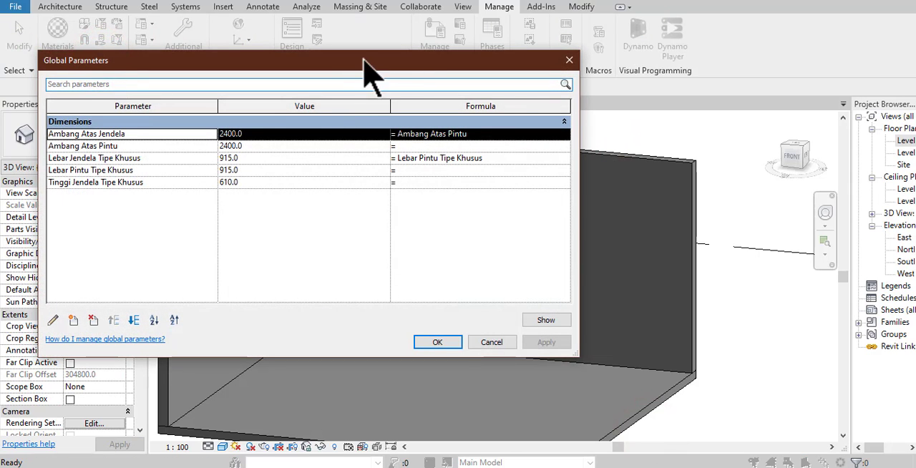
pyautogui.moveTo(365, 61)
pyautogui.mouseDown()
pyautogui.moveTo(454, 58)
pyautogui.moveTo(382, 56)
pyautogui.mouseUp()
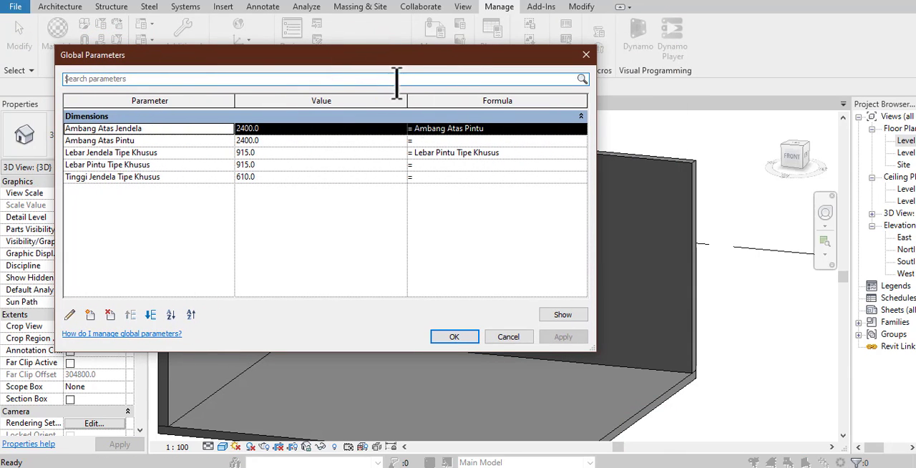
pyautogui.click(446, 176)
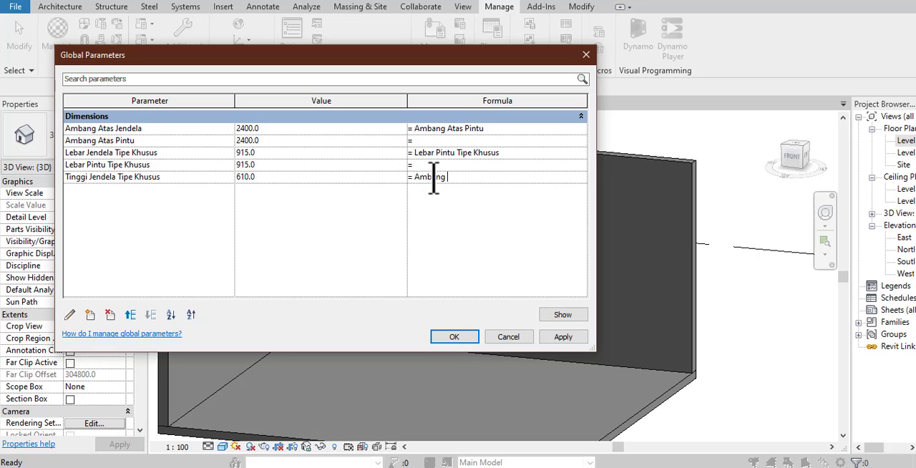
pyautogui.write('Atas Jendela -')
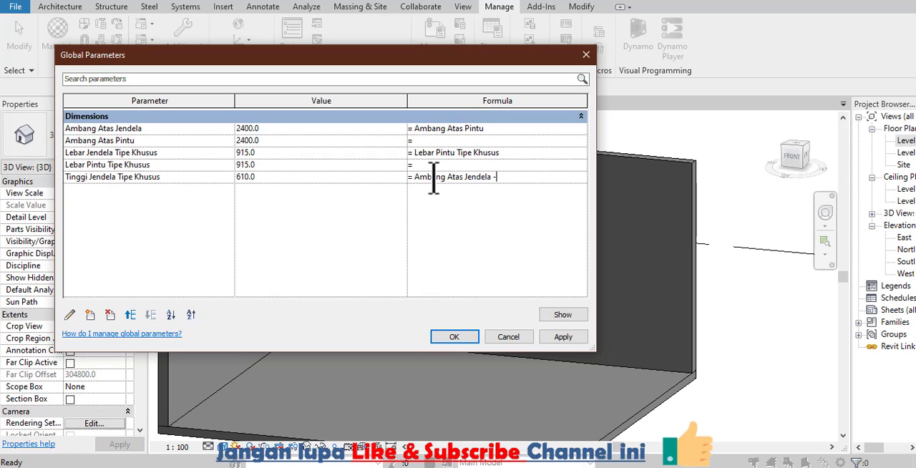
pyautogui.write('400')
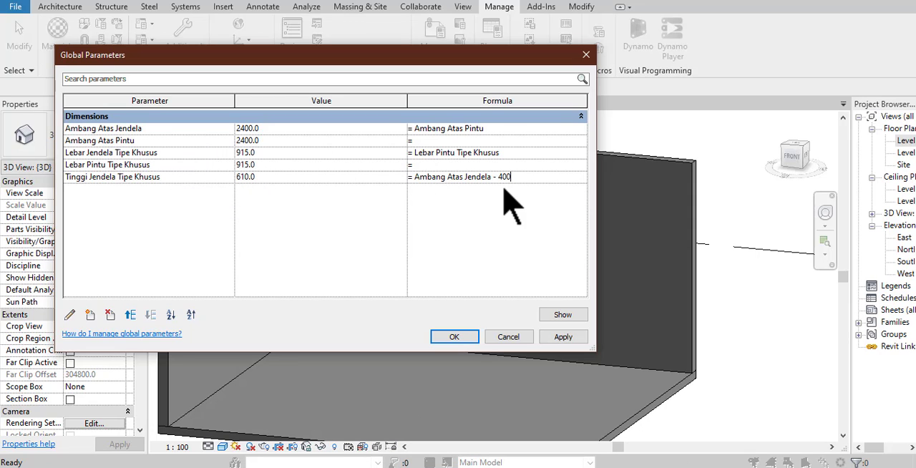
pyautogui.click(562, 336)
pyautogui.click(464, 336)
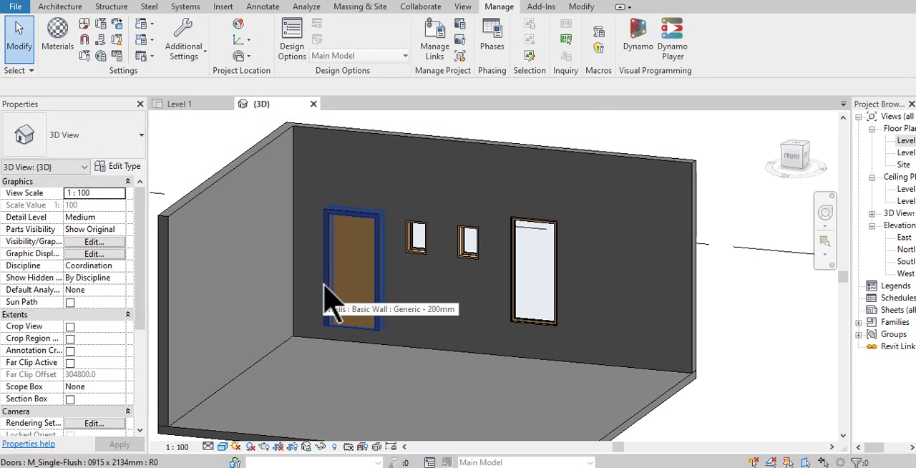
# - Associate the Head Height of the Jendela Tipe Khusus window with the existing global parameter Ambang Atas Pintu, and clear the selection
pyautogui.moveTo(401, 298)
pyautogui.keyDown('shift'); pyautogui.mouseDown(button='middle')
pyautogui.moveTo(425, 303)
pyautogui.moveTo(476, 286)
pyautogui.moveTo(413, 299)
pyautogui.mouseUp(button='middle'); pyautogui.keyUp('shift')
pyautogui.click(534, 294)
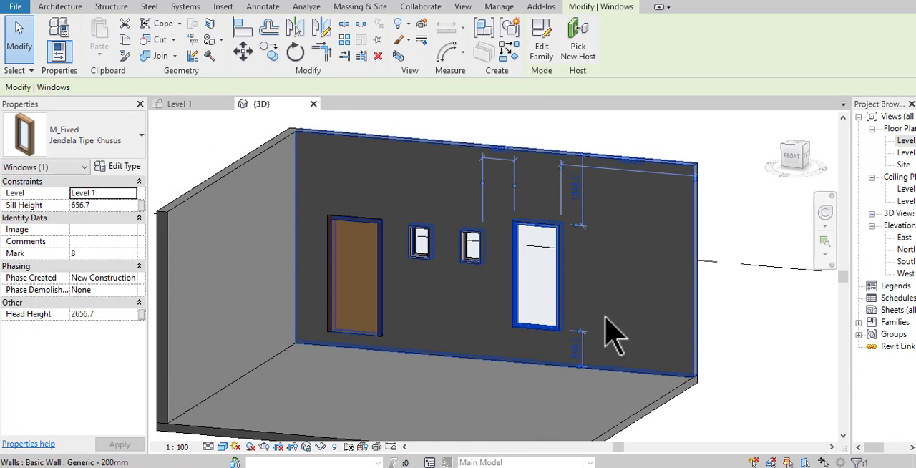
pyautogui.click(143, 318)
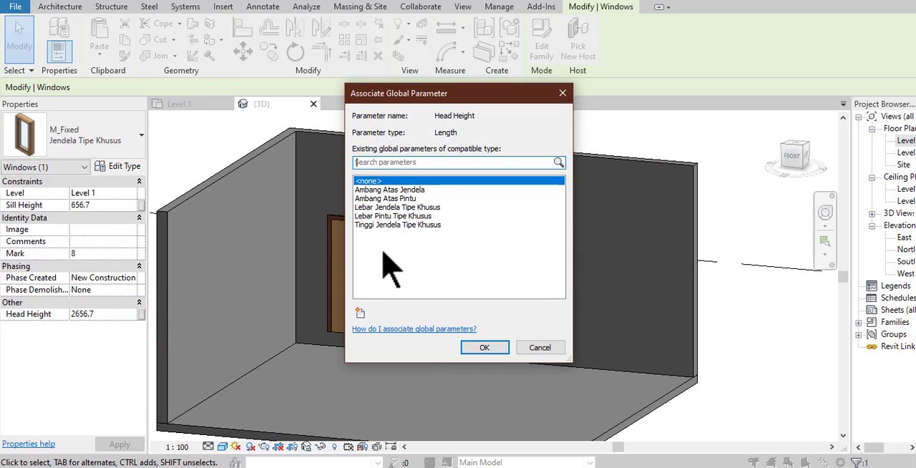
pyautogui.click(398, 198)
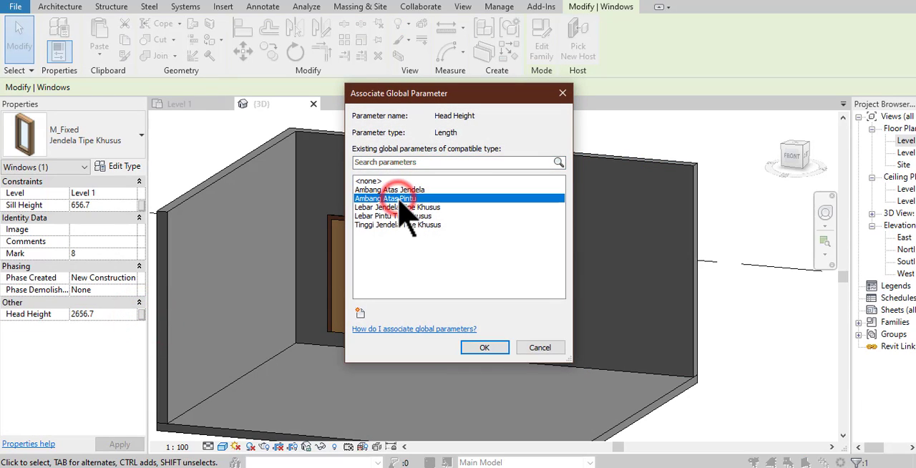
pyautogui.click(480, 348)
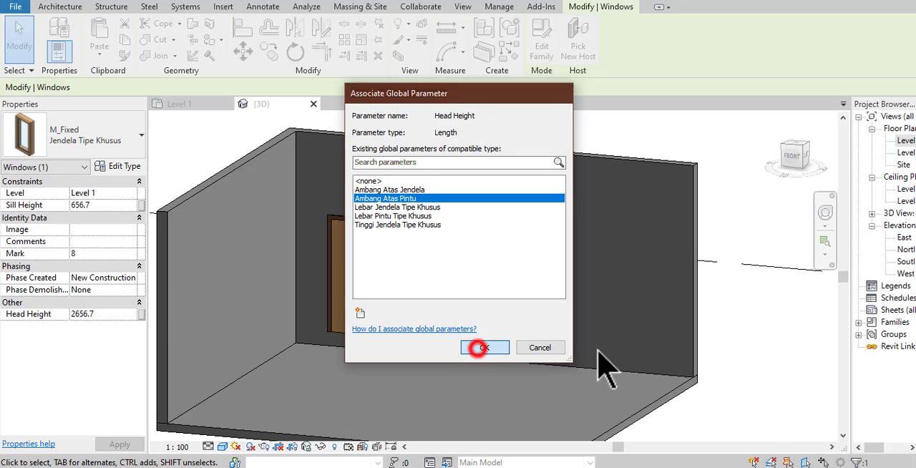
pyautogui.click(759, 365)
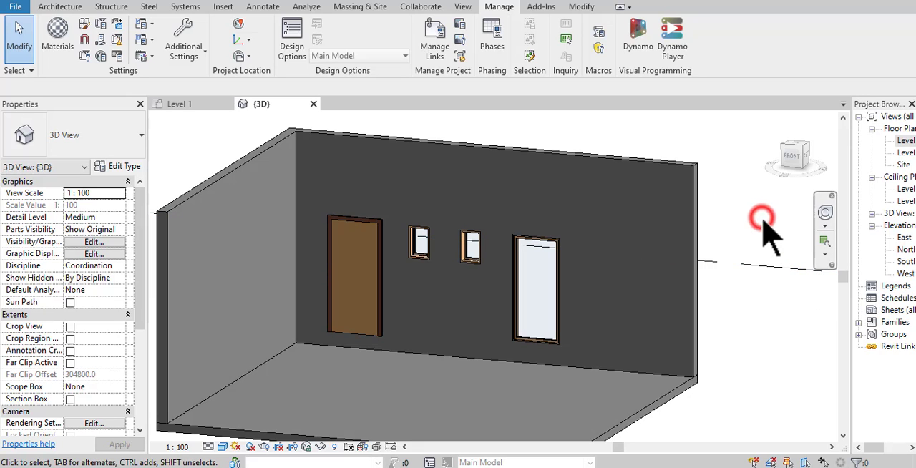
pyautogui.click(726, 228)
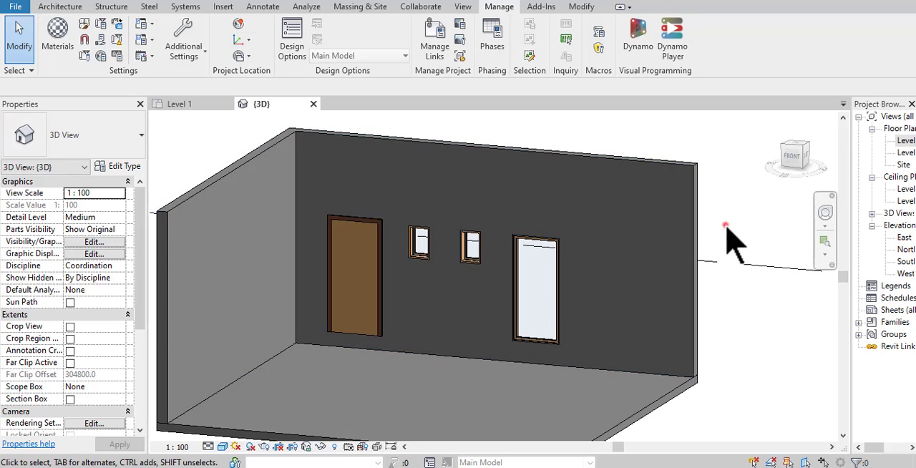
# - Widen the Project Browser and open the Level 1 ceiling plan
pyautogui.moveTo(851, 192); pyautogui.dragTo(812, 198)
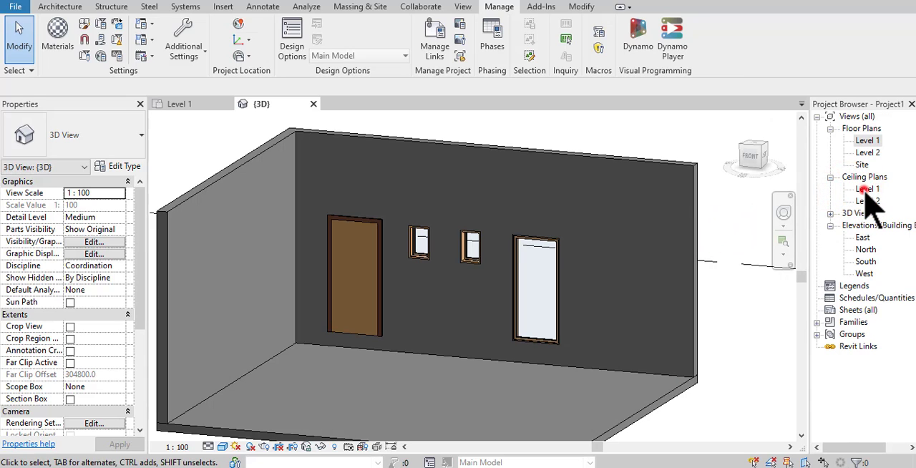
pyautogui.doubleClick(867, 189)
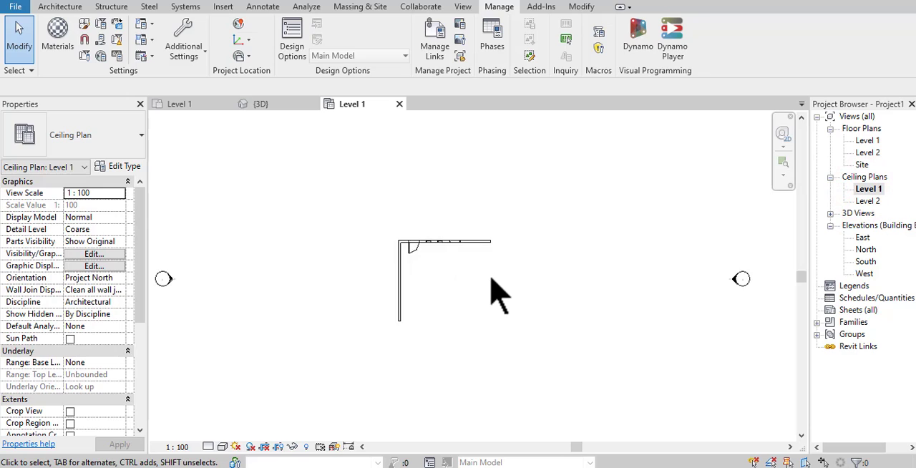
pyautogui.scroll(2, 494, 290)
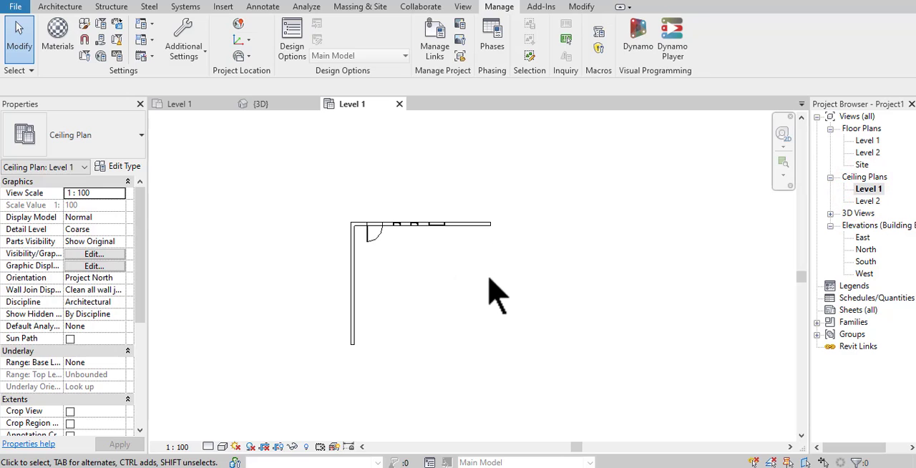
# - Sketch a rectangular Plain compound ceiling of 7800 by 6800 mm along the inner faces of the two walls, and finish the boundary
pyautogui.click(63, 9)
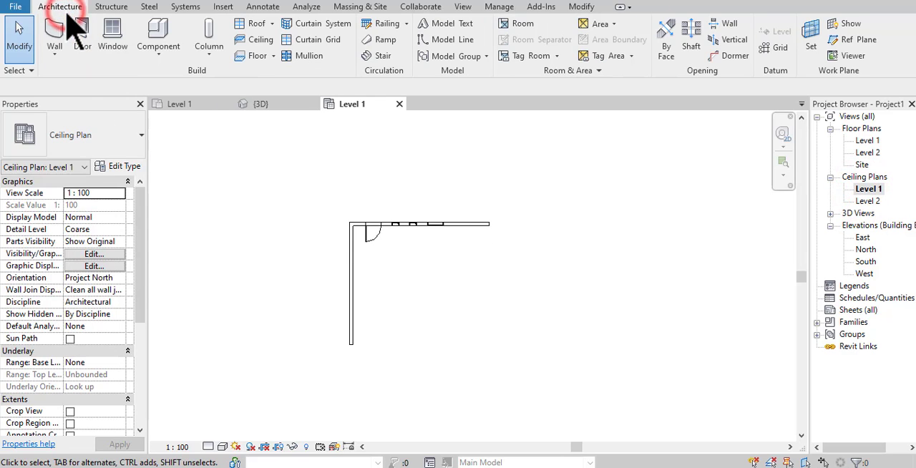
pyautogui.click(242, 42)
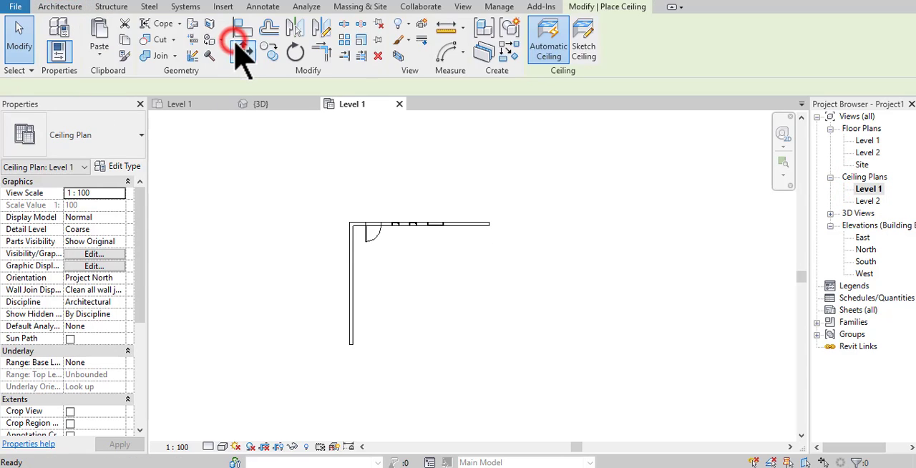
pyautogui.click(583, 48)
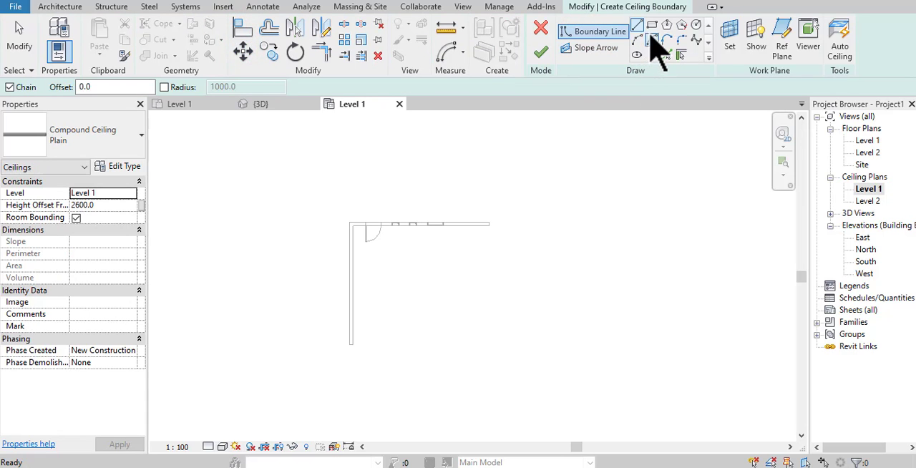
pyautogui.click(651, 25)
pyautogui.scroll(3, 343, 365)
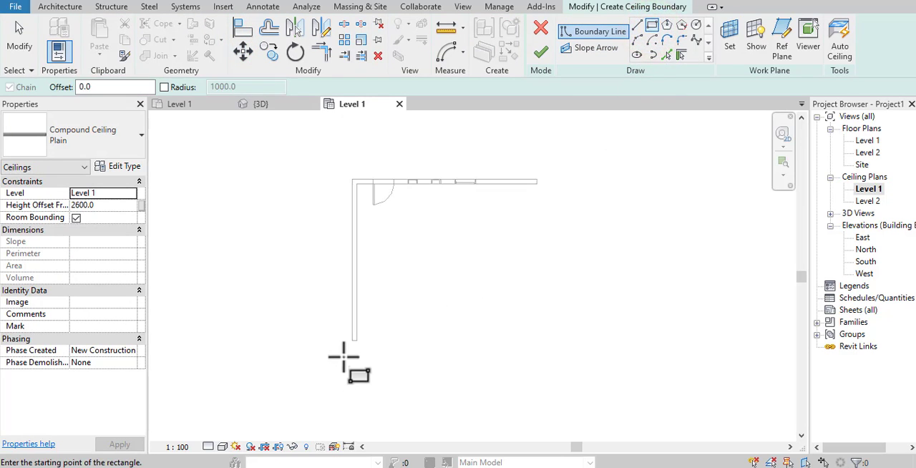
pyautogui.click(362, 335)
pyautogui.scroll(-1, 365, 333)
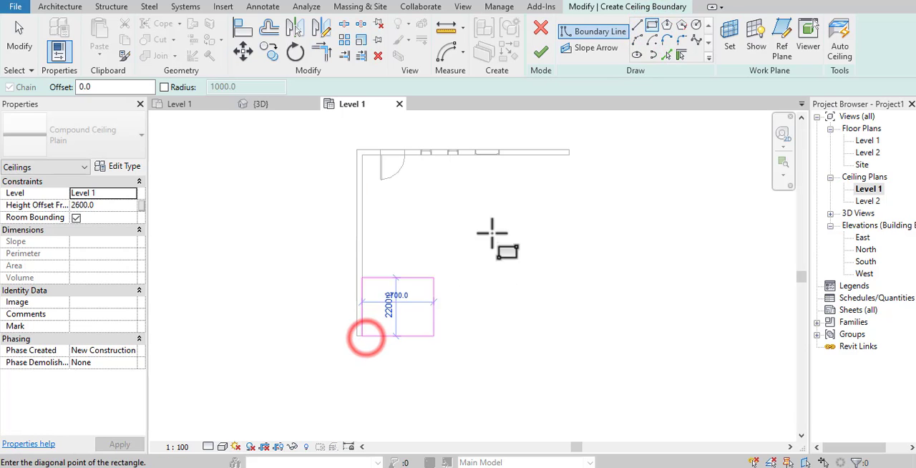
pyautogui.click(569, 153)
pyautogui.click(573, 154)
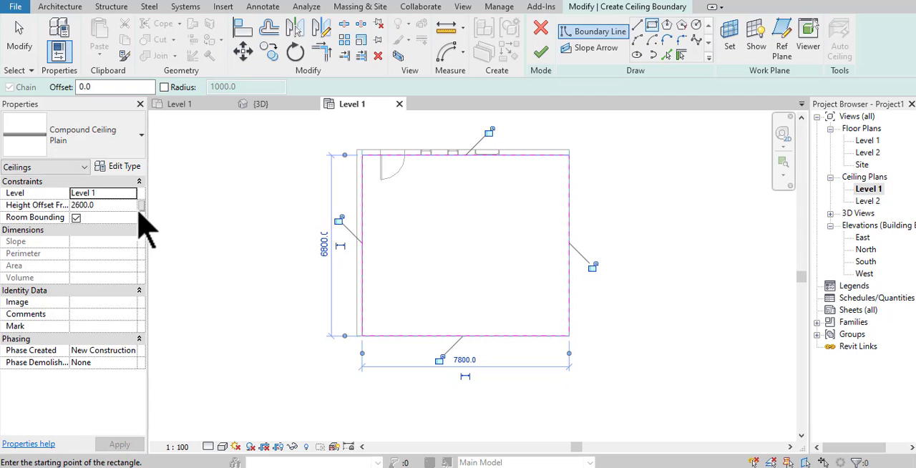
pyautogui.click(540, 51)
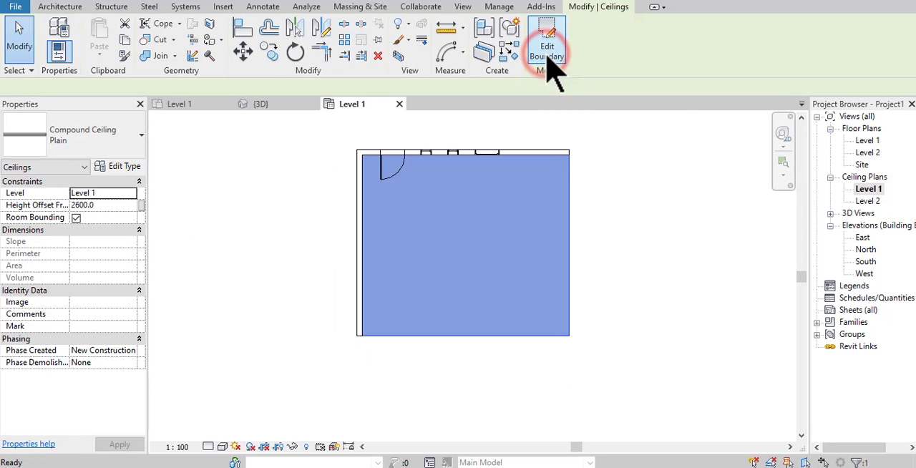
# - In the 3D view, associate the ceiling's Height Offset From Level with a new global parameter named Tinggi Ceiling Lantai 1, and clear the selection
pyautogui.click(264, 104)
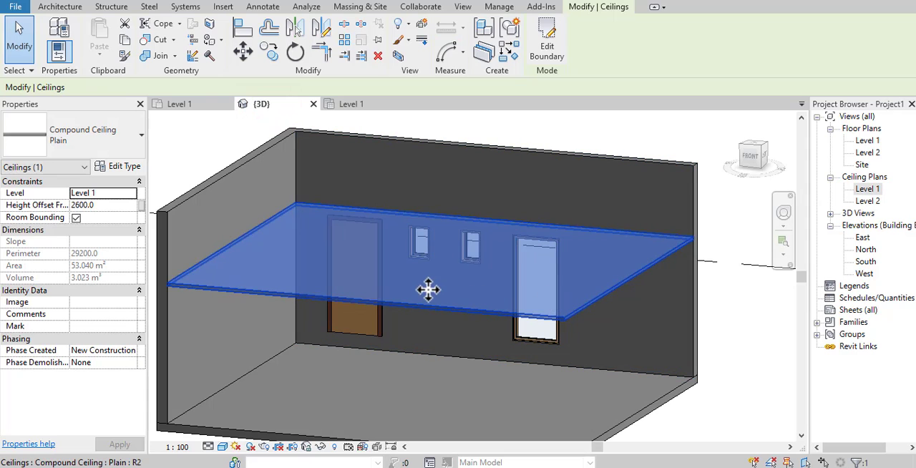
pyautogui.click(429, 289)
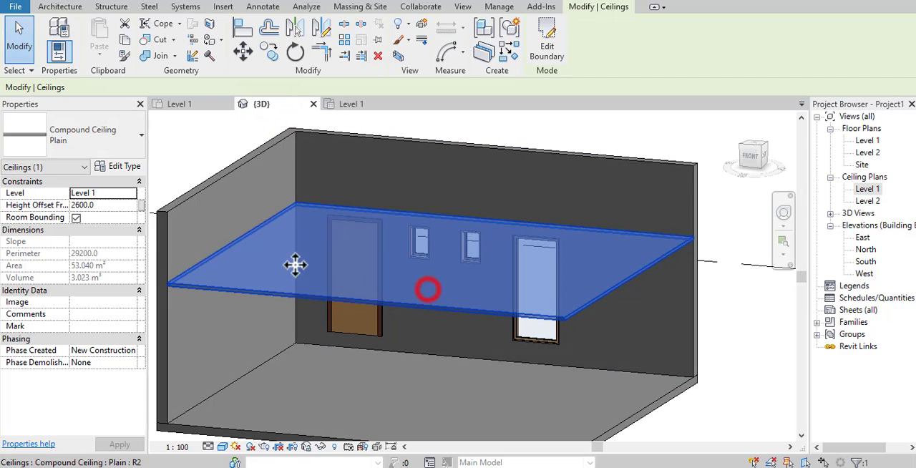
pyautogui.click(140, 205)
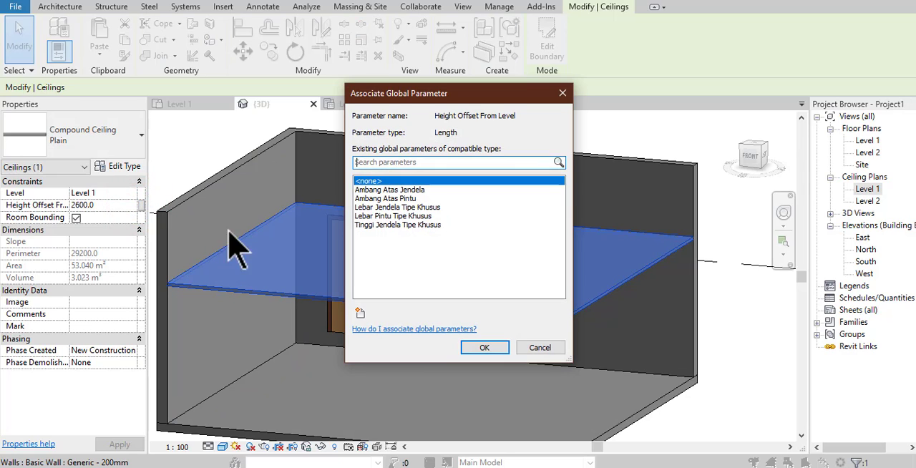
pyautogui.click(360, 314)
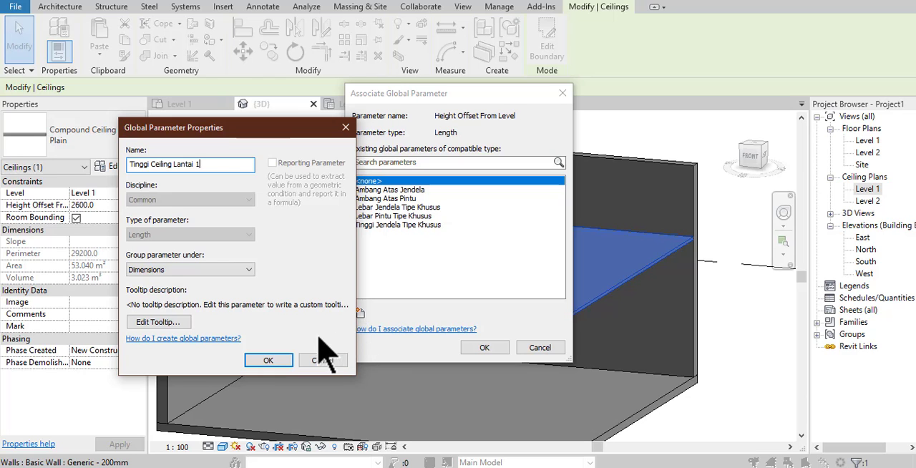
pyautogui.click(271, 360)
pyautogui.click(485, 347)
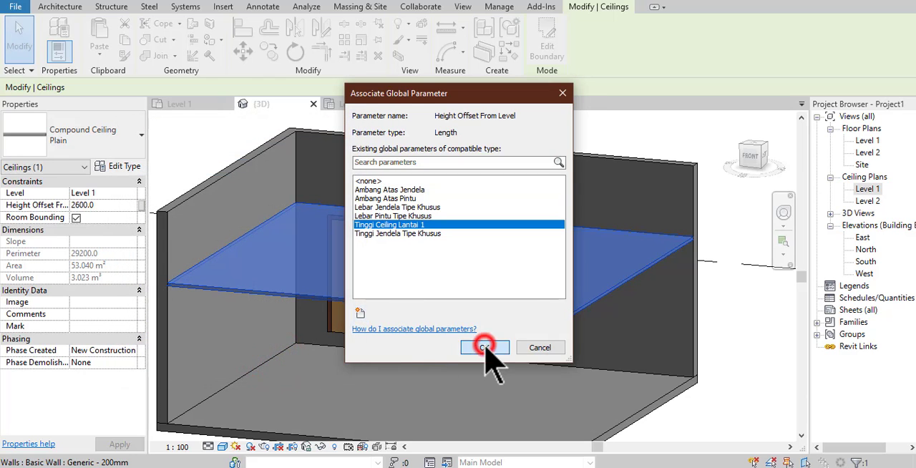
pyautogui.keyDown('shift'); pyautogui.moveTo(499, 344); pyautogui.dragTo(483, 377, button='middle'); pyautogui.keyUp('shift')
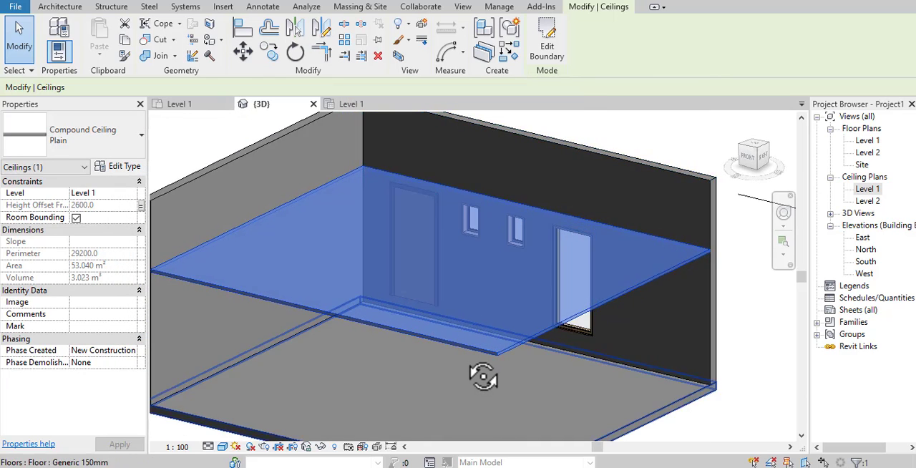
pyautogui.click(164, 137)
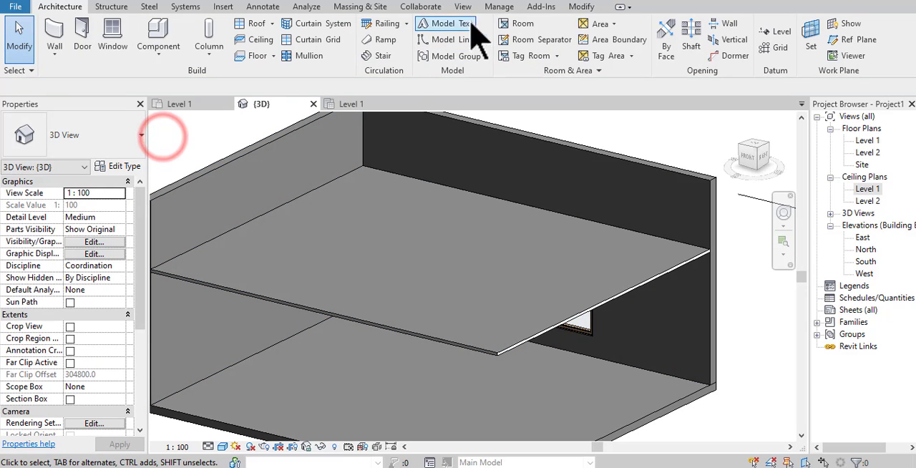
# - Set the formula of the global parameter Tinggi Ceiling Lantai 1 to Ambang Atas Pintu + 1000, apply it, and close the global parameters
pyautogui.click(499, 7)
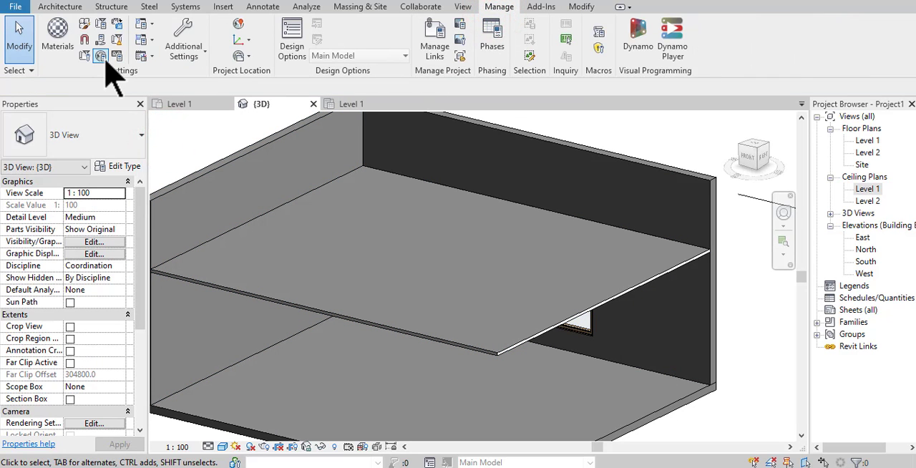
pyautogui.click(117, 56)
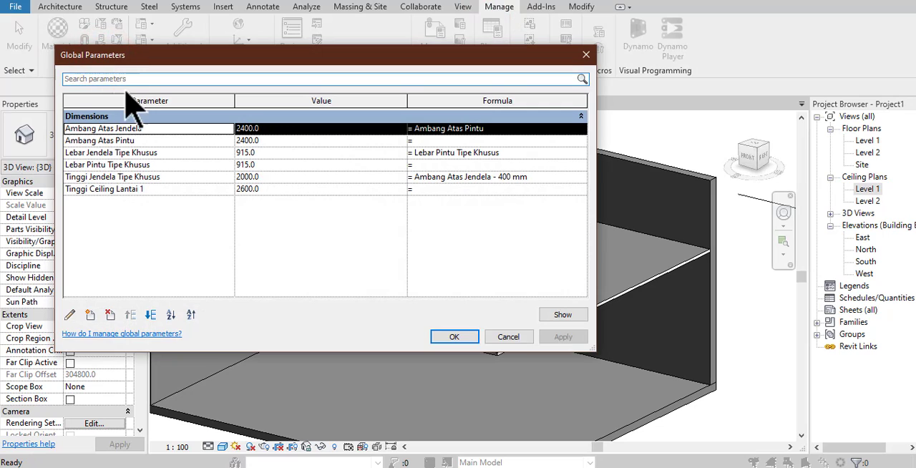
pyautogui.click(444, 194)
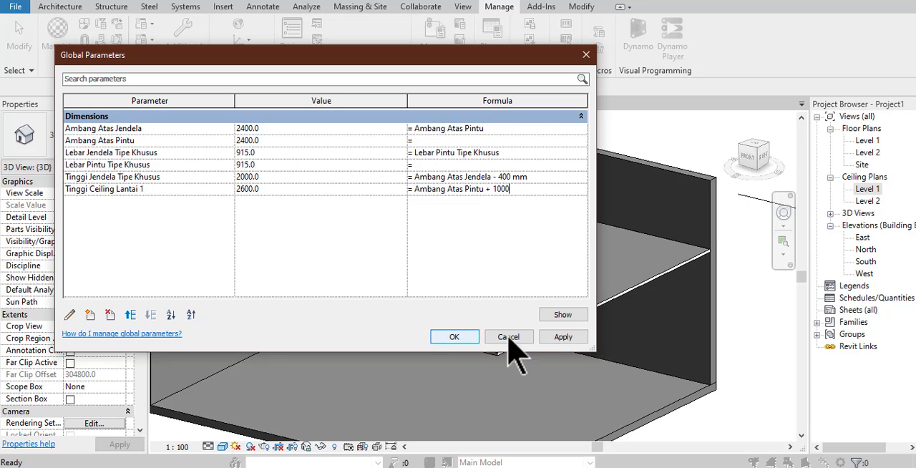
pyautogui.click(564, 338)
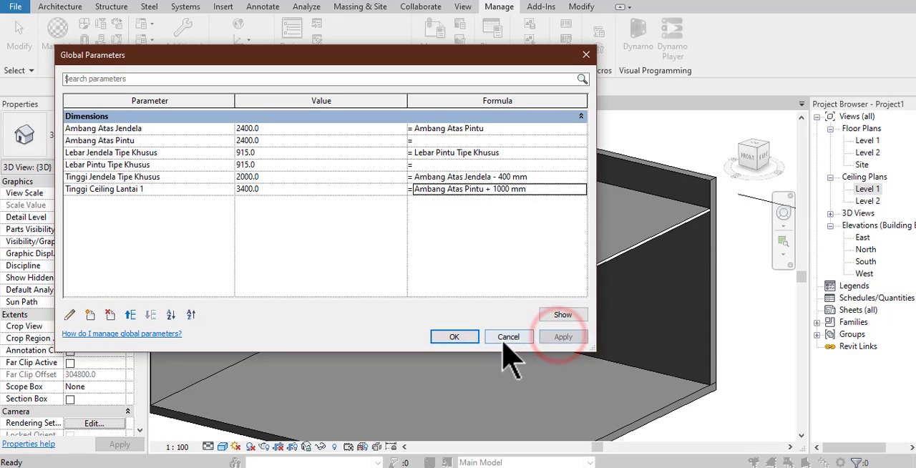
pyautogui.click(454, 337)
pyautogui.click(591, 290)
pyautogui.keyDown('shift'); pyautogui.moveTo(591, 290); pyautogui.dragTo(641, 213, button='middle'); pyautogui.keyUp('shift')
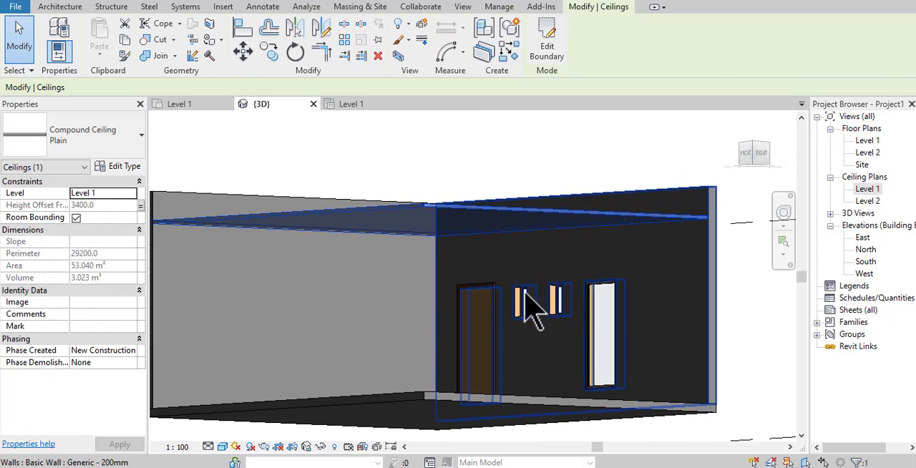
pyautogui.keyDown('shift'); pyautogui.moveTo(487, 303); pyautogui.dragTo(512, 287, button='middle'); pyautogui.keyUp('shift')
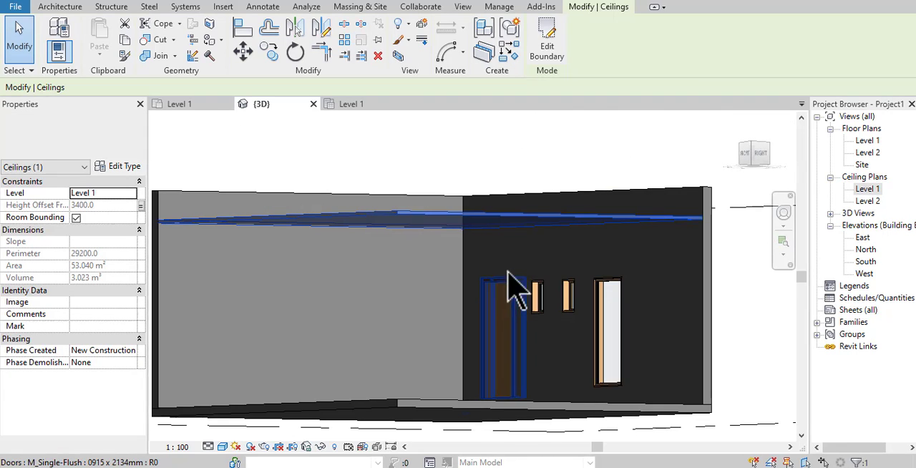
pyautogui.keyDown('shift'); pyautogui.moveTo(511, 255); pyautogui.dragTo(659, 323, button='middle'); pyautogui.keyUp('shift')
pyautogui.click(749, 308)
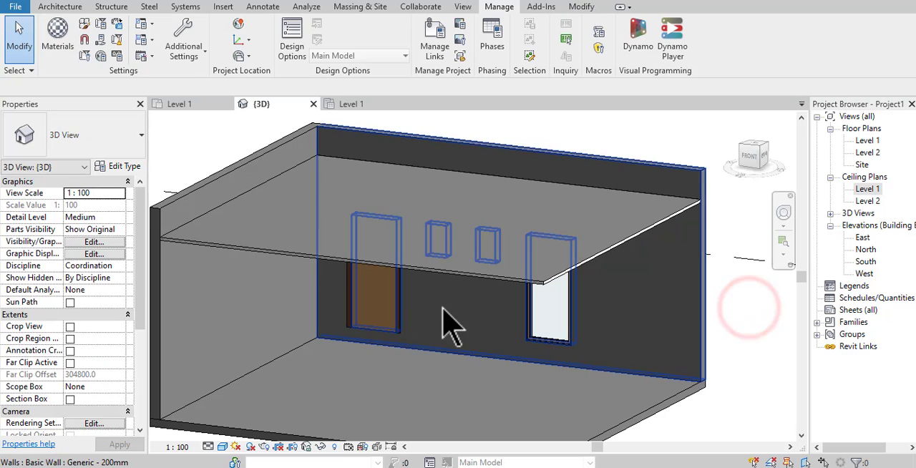
pyautogui.click(387, 312)
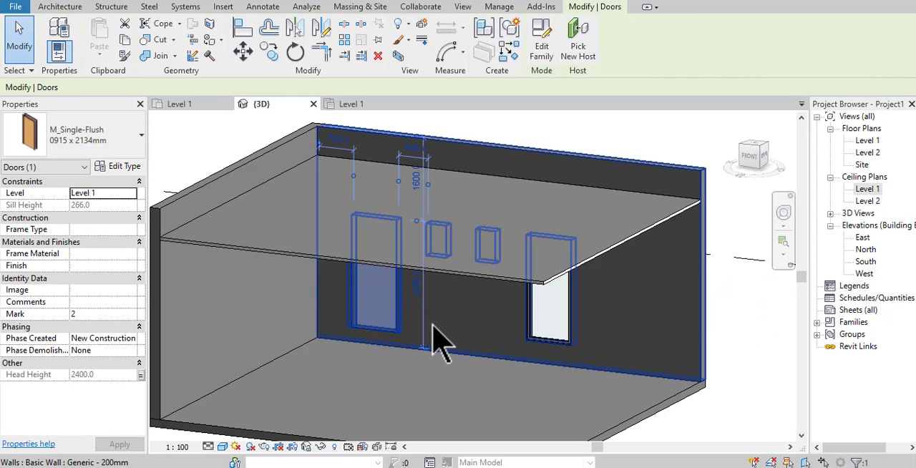
pyautogui.keyDown('shift'); pyautogui.moveTo(441, 322); pyautogui.dragTo(675, 323, button='middle'); pyautogui.keyUp('shift')
pyautogui.click(677, 306)
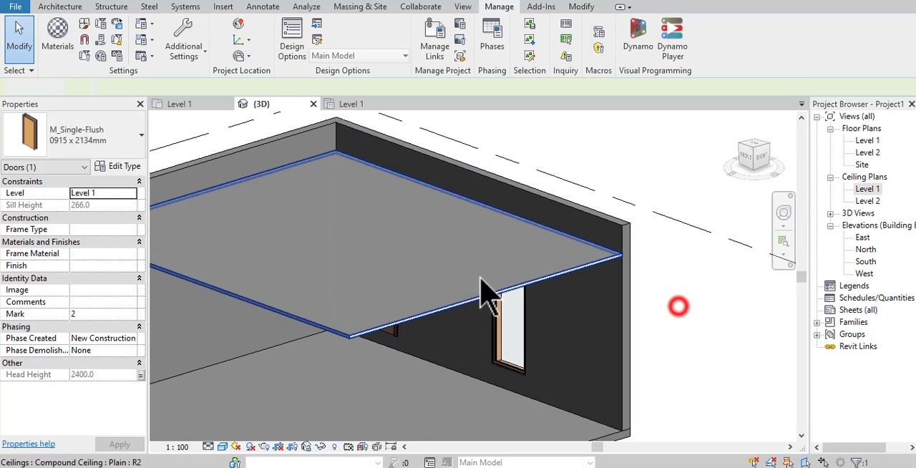
# - Override the ceiling's graphics by element in the 3D view with a surface transparency of 80, and clear the selection
pyautogui.click(476, 277)
pyautogui.rightClick(476, 277)
pyautogui.click(572, 215)
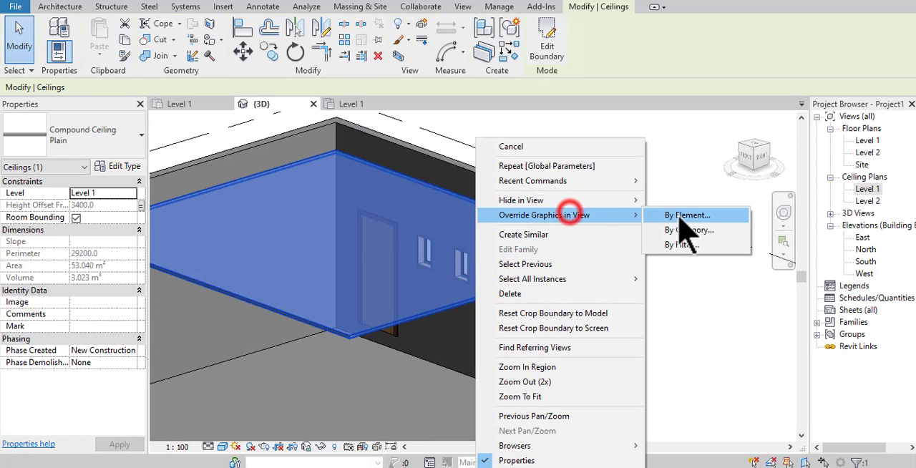
pyautogui.click(678, 215)
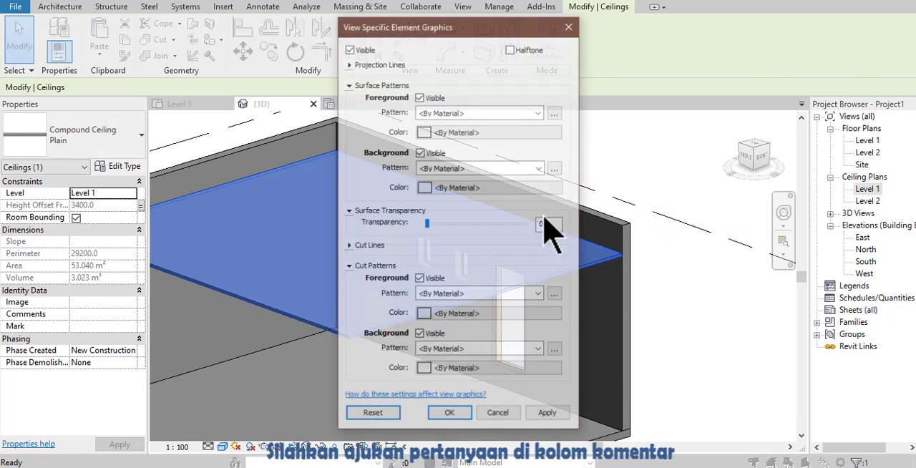
pyautogui.moveTo(499, 228); pyautogui.dragTo(506, 224)
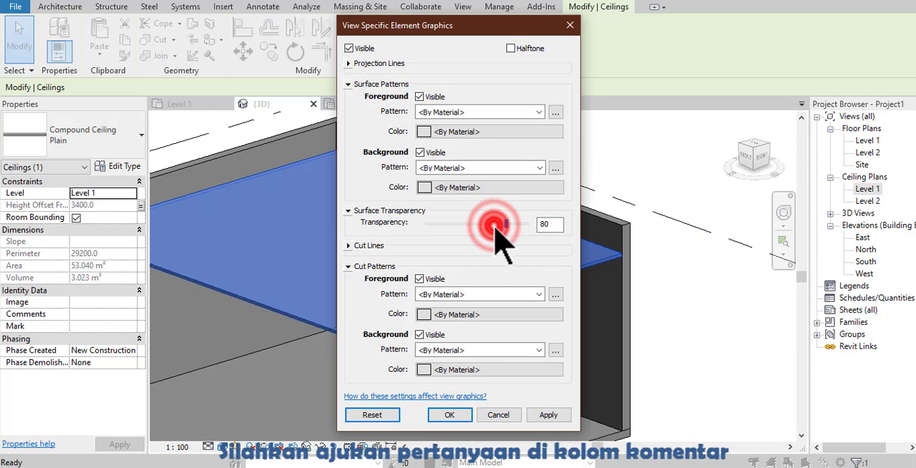
pyautogui.click(441, 415)
pyautogui.click(716, 330)
pyautogui.keyDown('shift'); pyautogui.moveTo(705, 335); pyautogui.dragTo(721, 320, button='middle'); pyautogui.keyUp('shift')
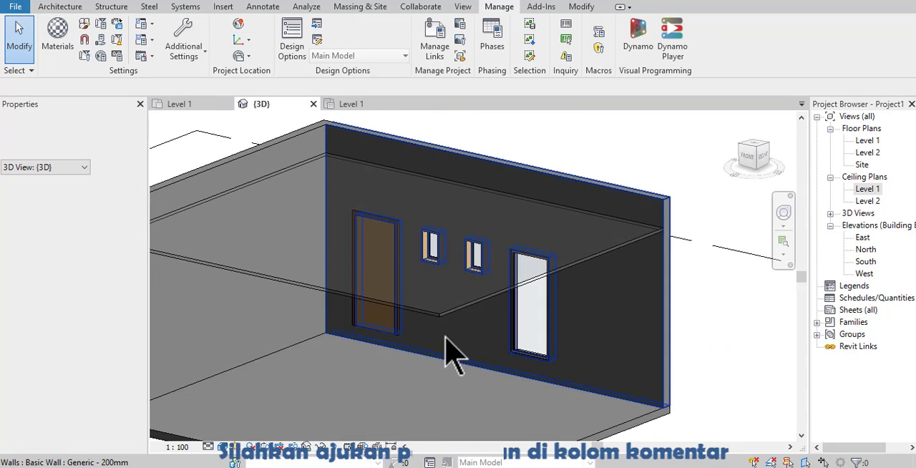
pyautogui.click(386, 337)
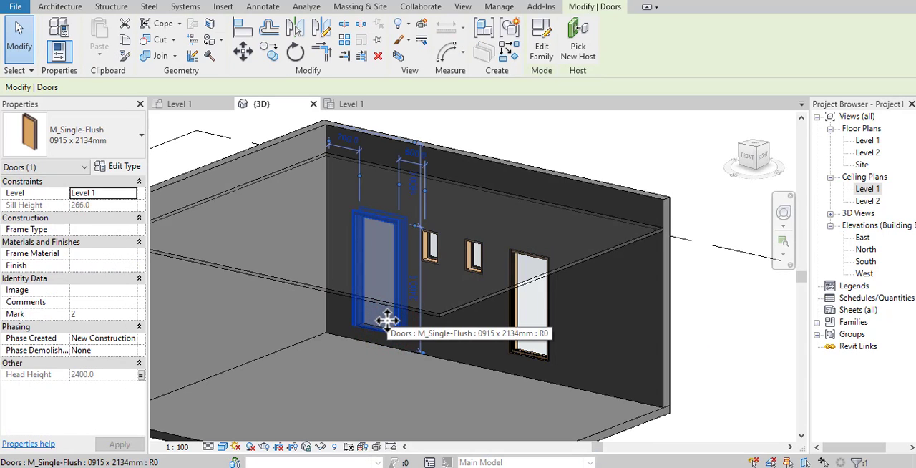
pyautogui.press('Escape')
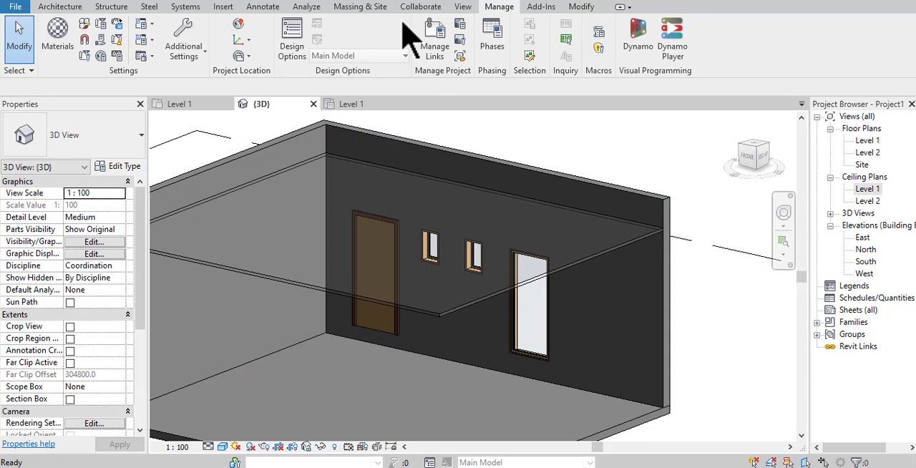
# - Set the value of the global parameter Ambang Atas Pintu to 2100 and apply it, keeping the model in view beside the dialog
pyautogui.click(104, 54)
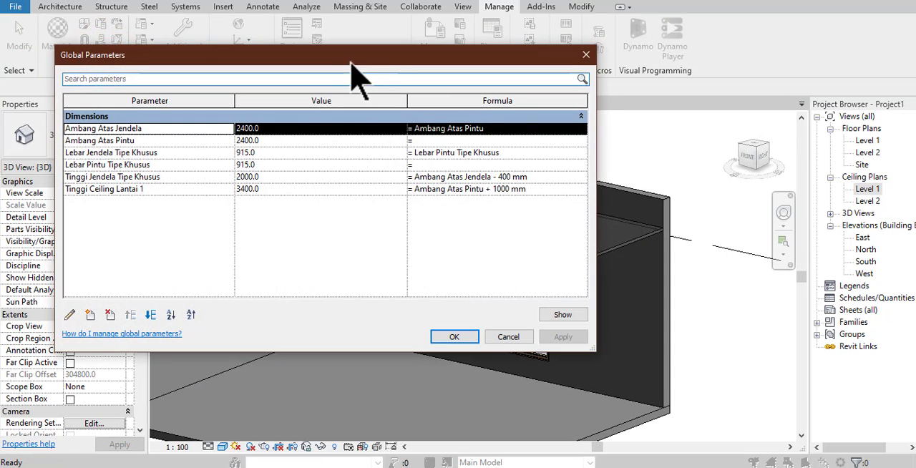
pyautogui.moveTo(350, 58); pyautogui.dragTo(774, 75)
pyautogui.moveTo(382, 159); pyautogui.dragTo(621, 162)
pyautogui.moveTo(746, 72); pyautogui.dragTo(706, 78)
pyautogui.click(717, 162)
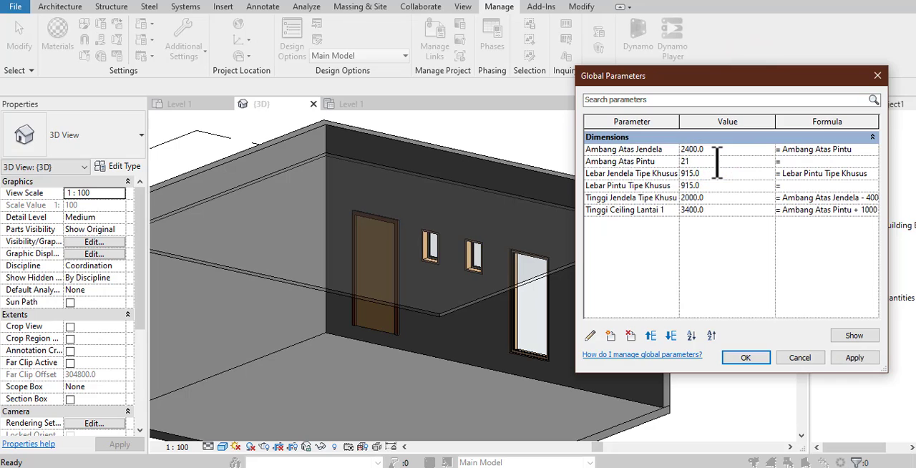
pyautogui.write('2100')
pyautogui.click(855, 358)
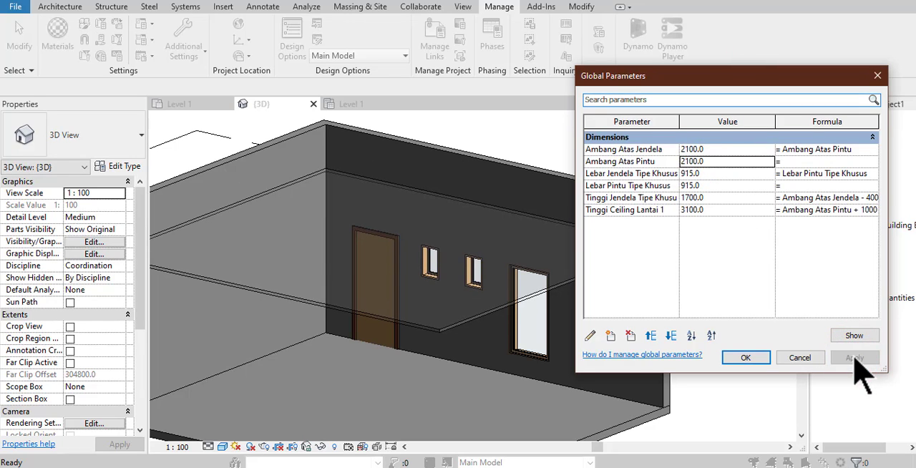